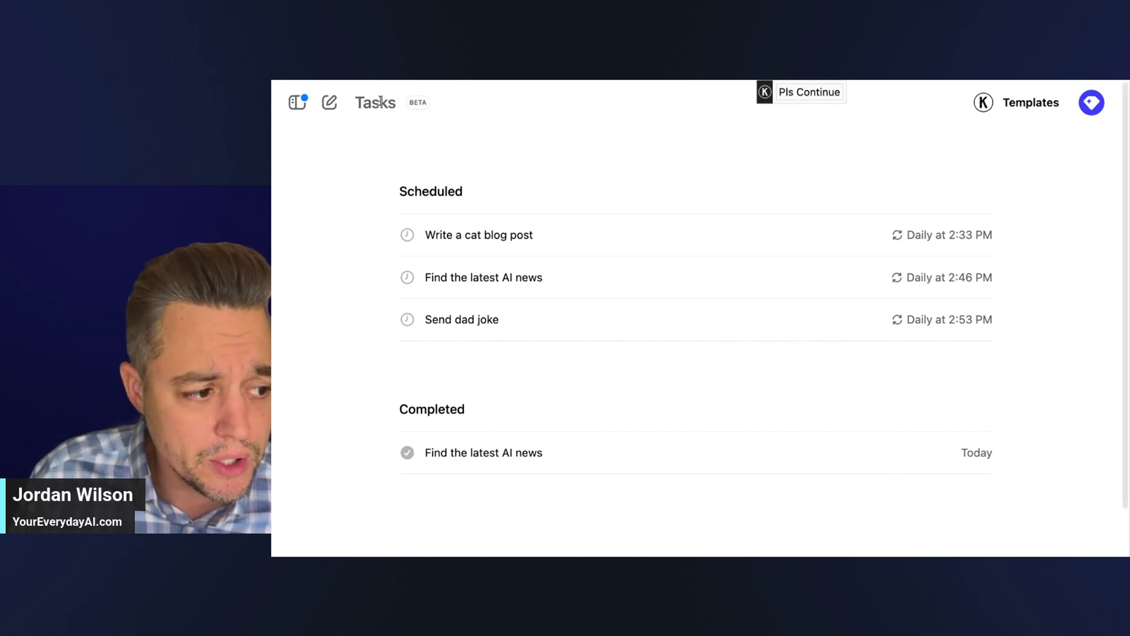
# Start a new chat and switch it to the GPT-4o with scheduled tasks model
pyautogui.click(329, 103)
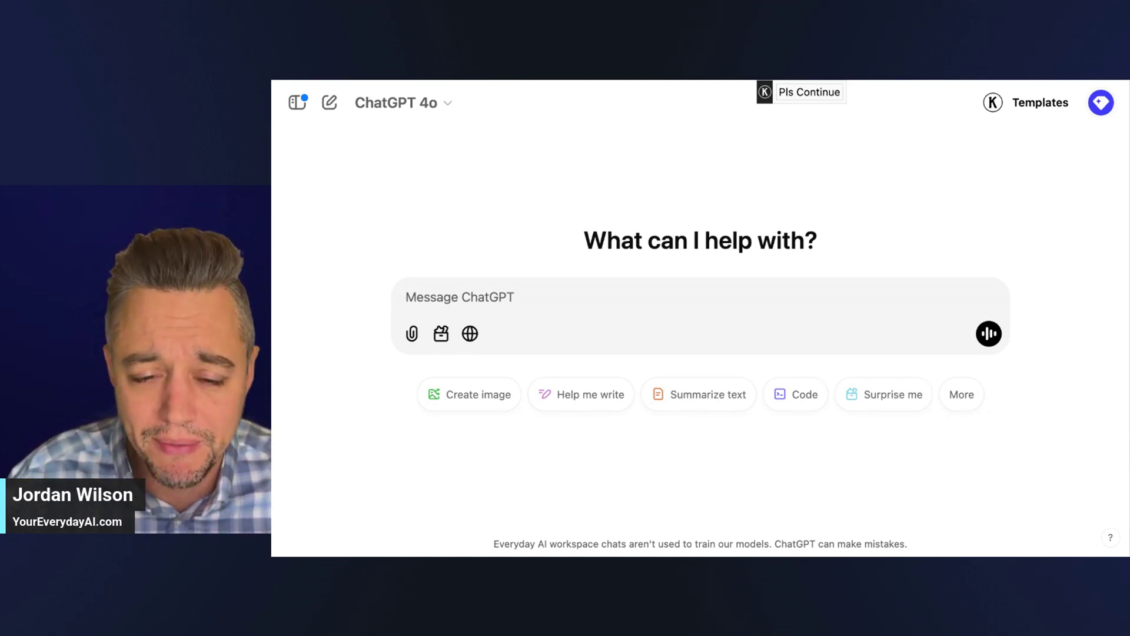
pyautogui.click(1101, 102)
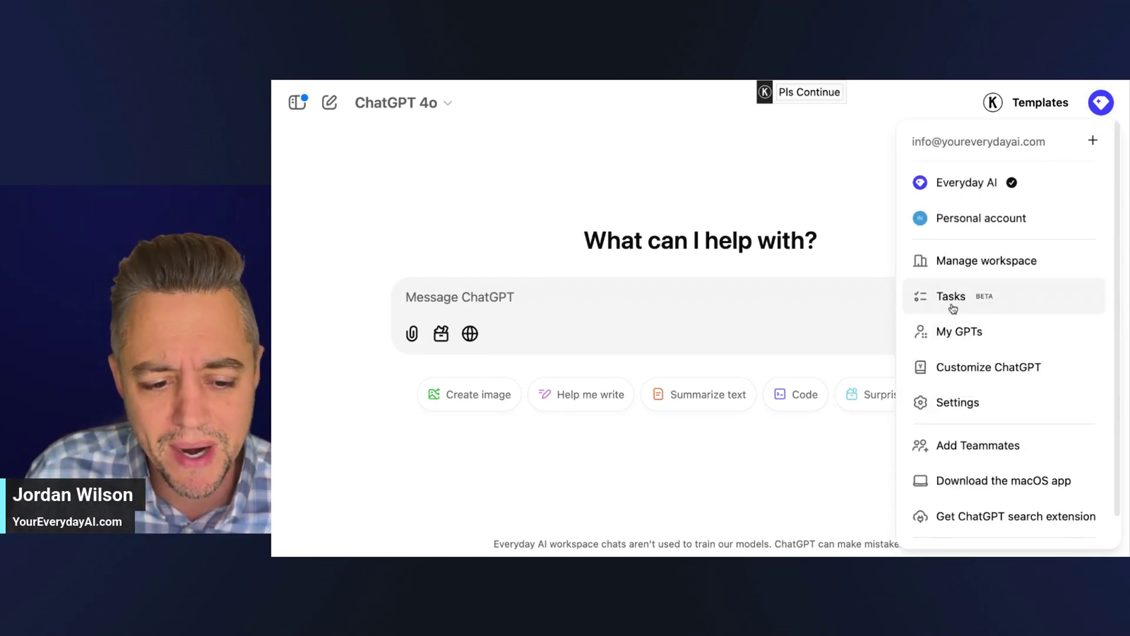
pyautogui.click(803, 198)
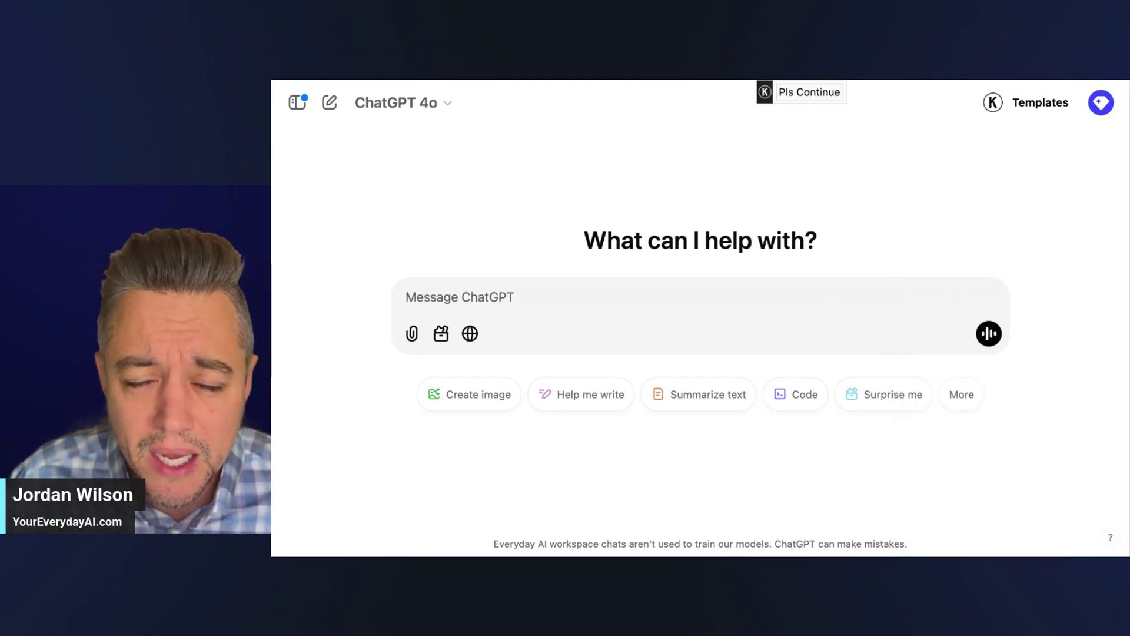
pyautogui.click(397, 105)
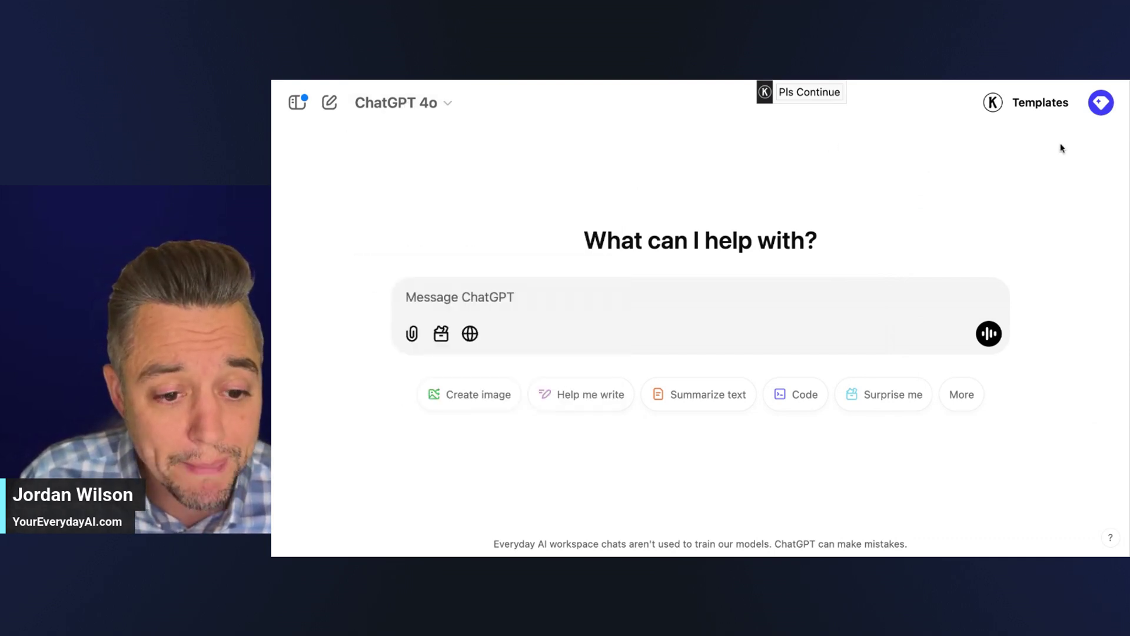
pyautogui.click(1101, 102)
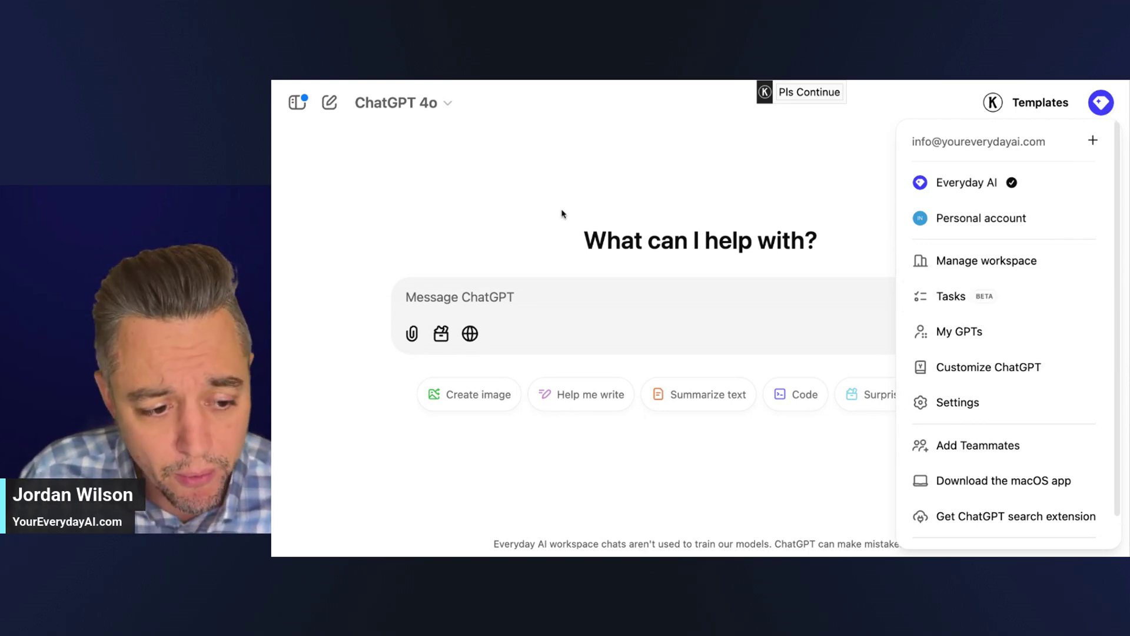
pyautogui.click(518, 189)
pyautogui.click(386, 107)
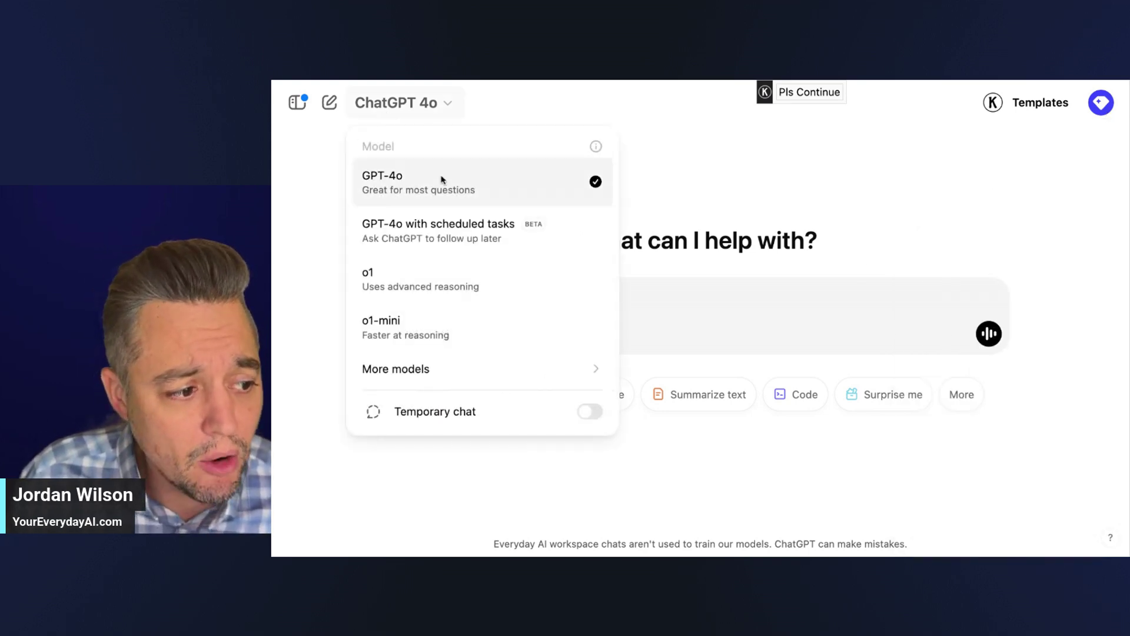
pyautogui.click(439, 241)
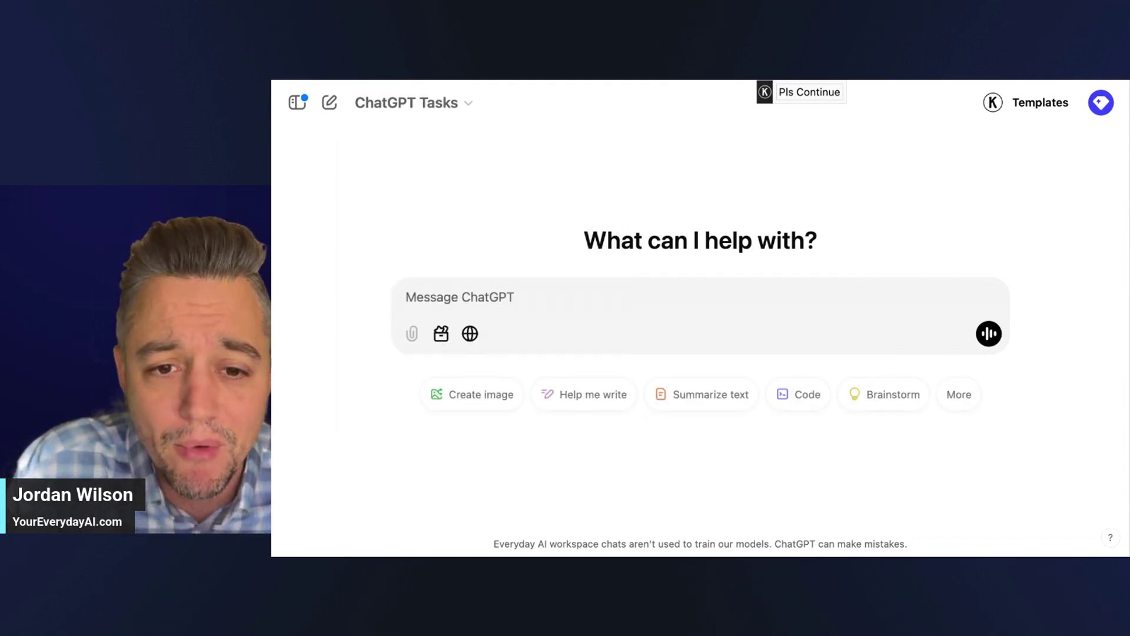
# Review the scheduled Tasks list from the account menu, then start another new chat
pyautogui.click(1110, 106)
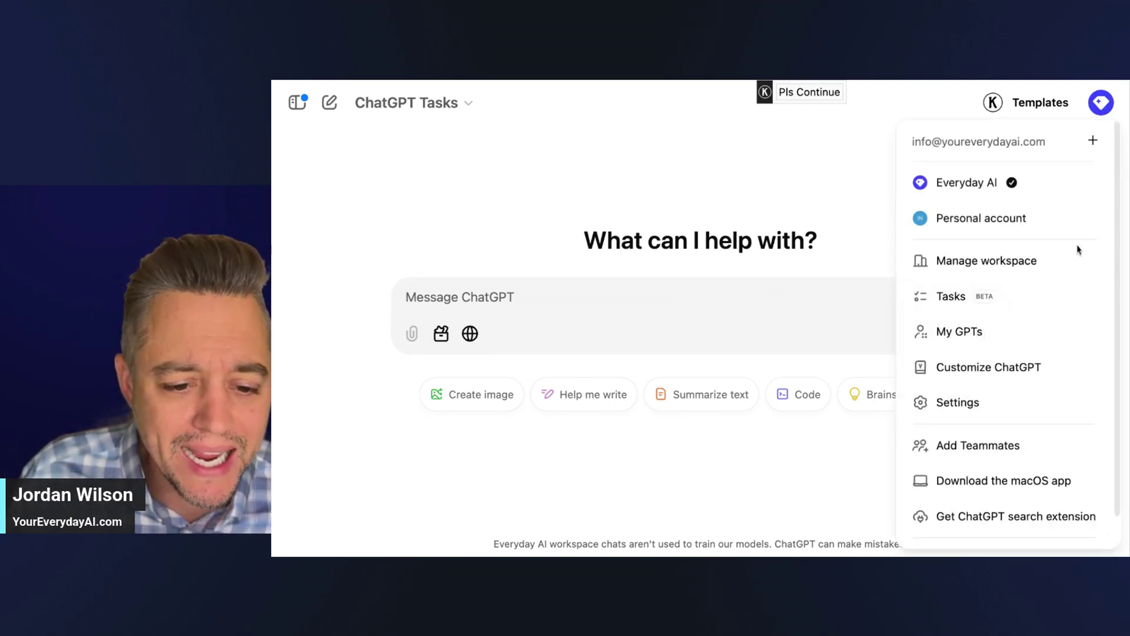
pyautogui.click(986, 296)
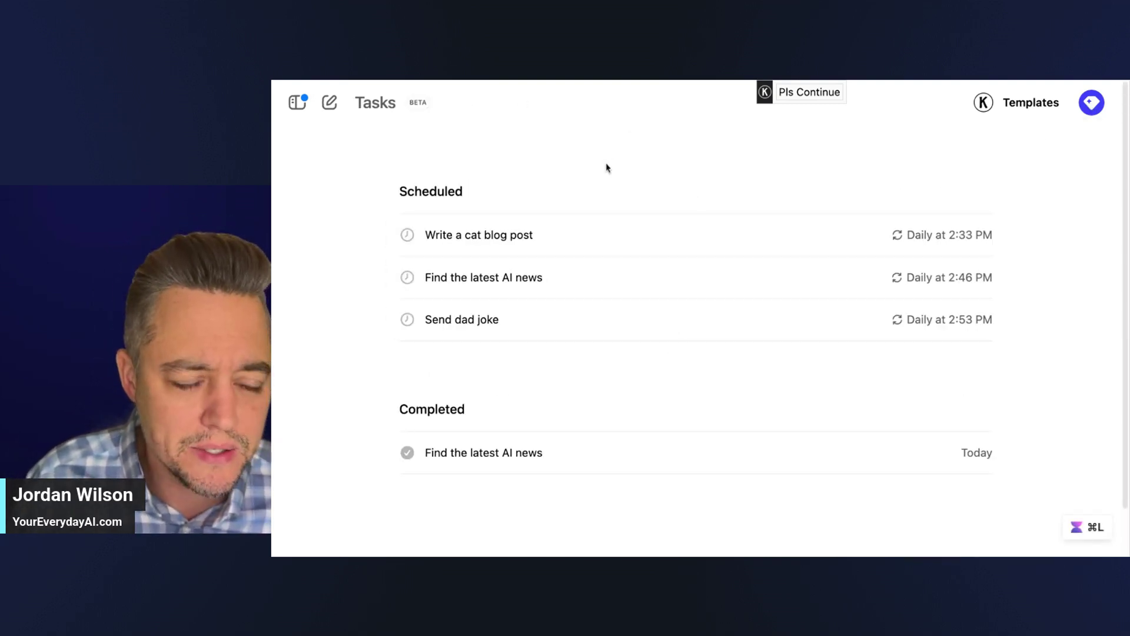
pyautogui.click(329, 103)
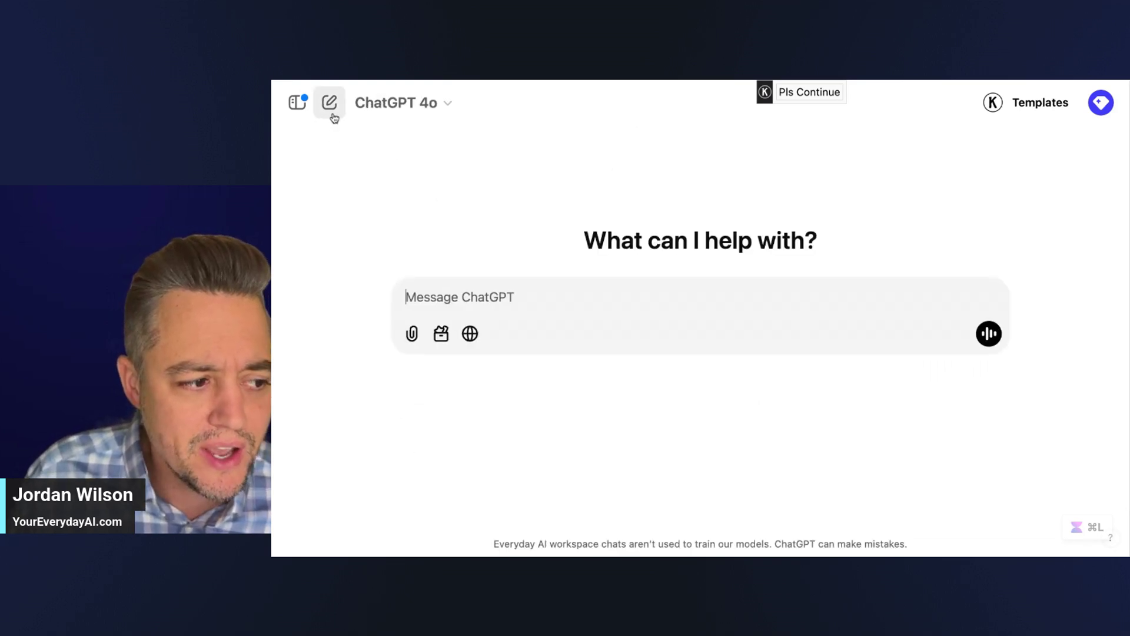
pyautogui.click(409, 115)
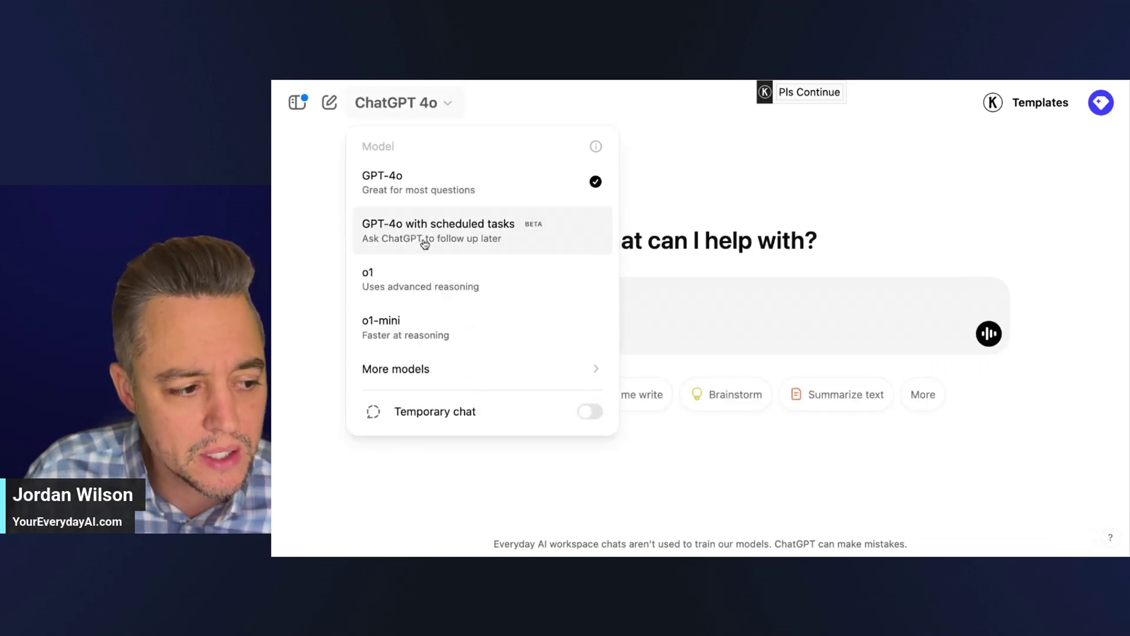
# On GPT-4o with scheduled tasks, send the AI news prompt scheduled daily at 3:10 pm
pyautogui.click(470, 239)
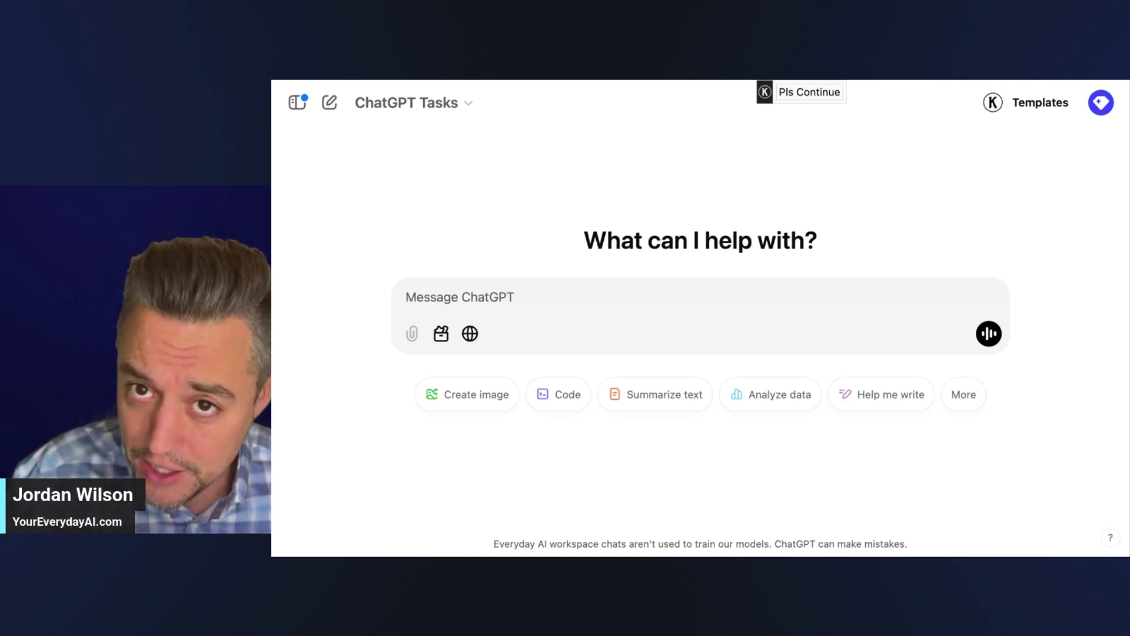
pyautogui.hotkey('ctrl', 'v')
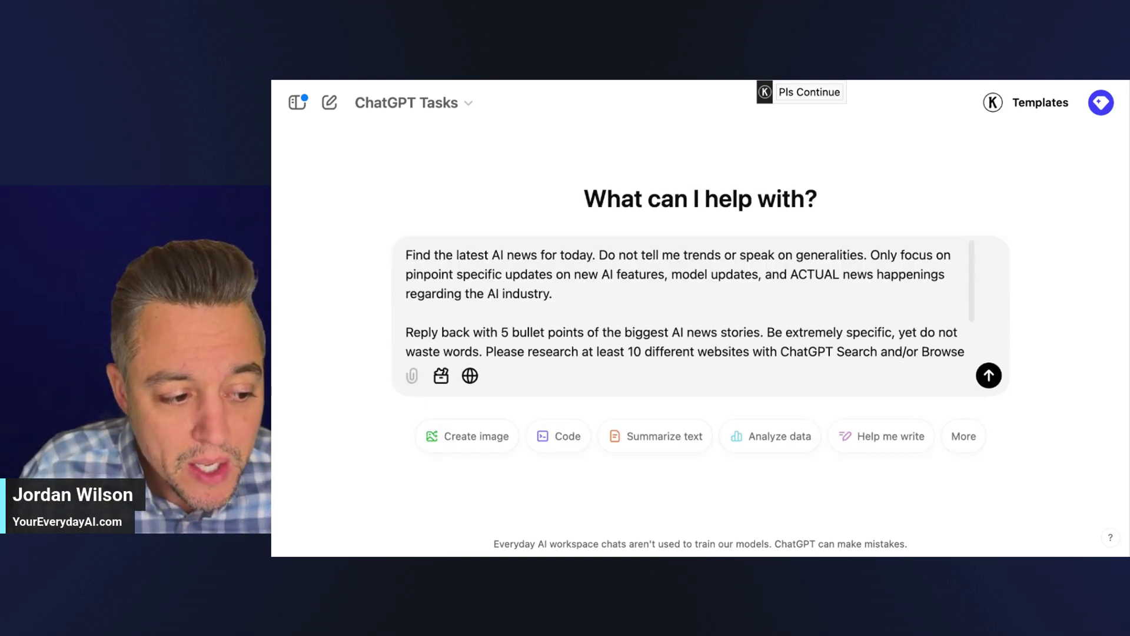
pyautogui.scroll(-2, 697, 334)
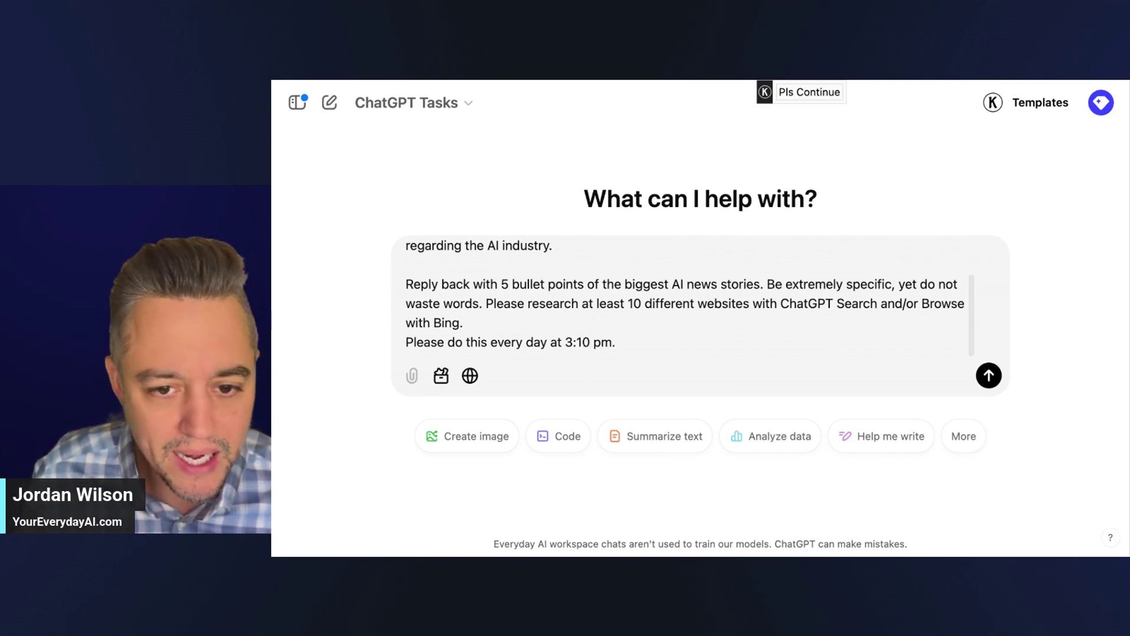
pyautogui.press('Return')
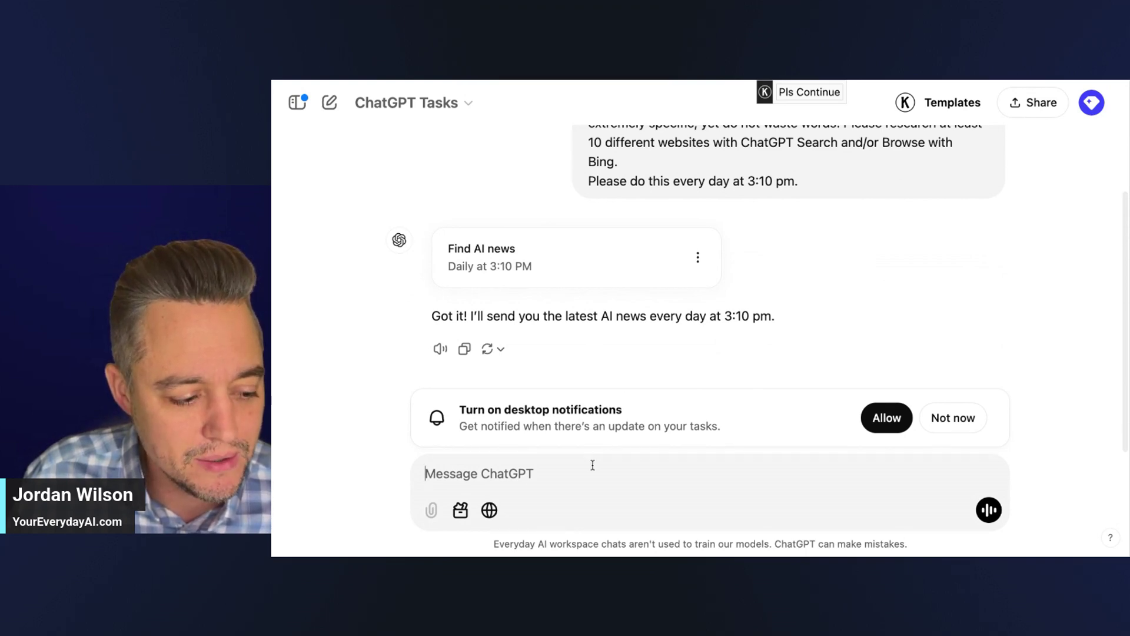
# Send the business quote prompt with its placeholder time changed to 3:11 pm
pyautogui.write('Every day at X:XX pm, please tell me an inspiring quote about growing my business. But, add a somewhat strange antidote so it sticks with me and tie it into the news stories in the context of this chat.')
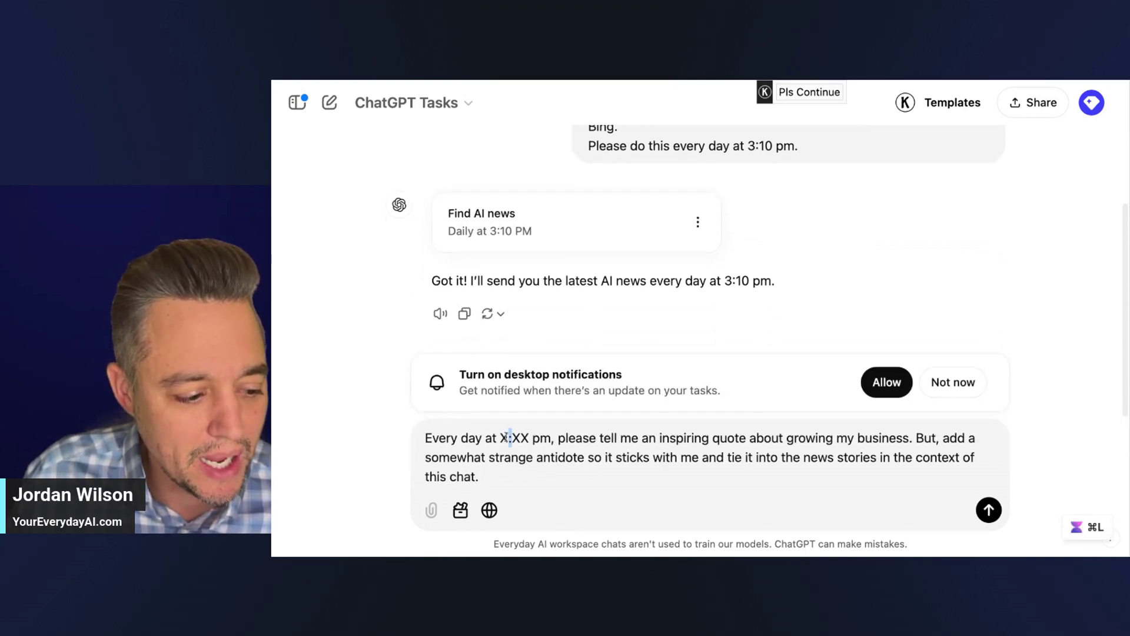
pyautogui.press('BackSpace')
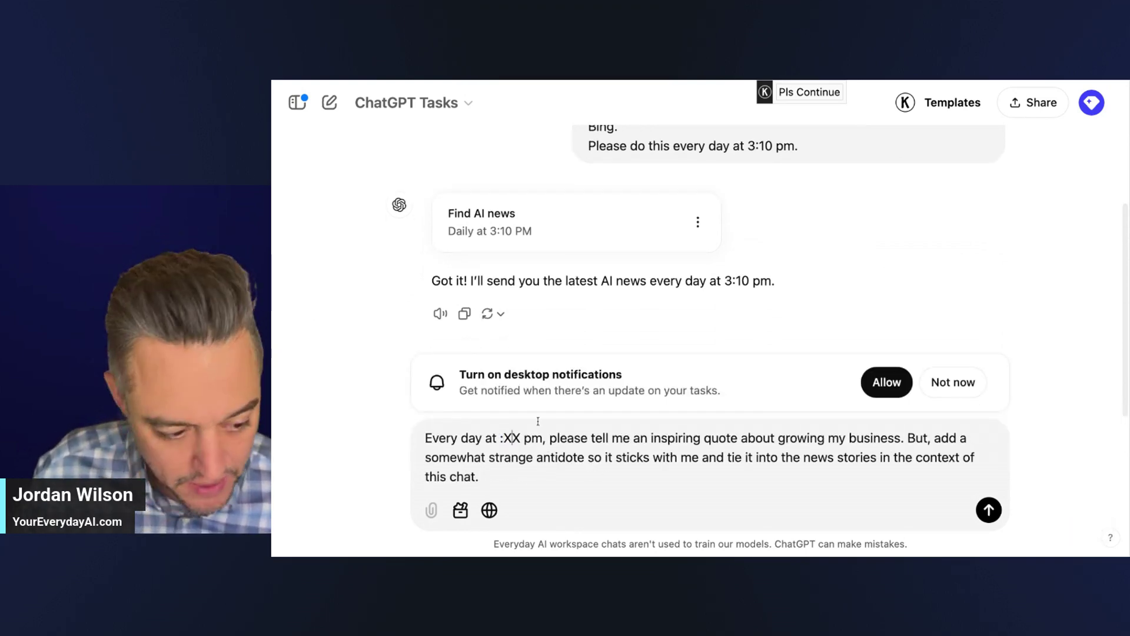
pyautogui.press('Right')
pyautogui.press('Right')
pyautogui.press('Right')
pyautogui.press('Left')
pyautogui.press('Left')
pyautogui.press('Left')
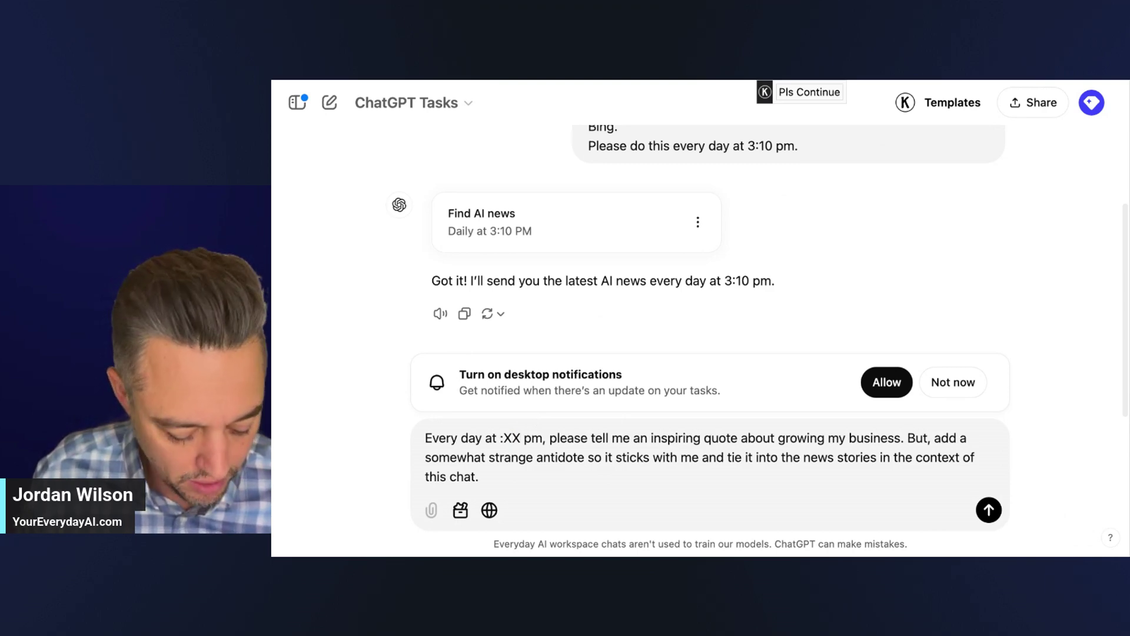
pyautogui.write('3')
pyautogui.press('Right')
pyautogui.press('Right')
pyautogui.press('Right')
pyautogui.press('BackSpace')
pyautogui.press('BackSpace')
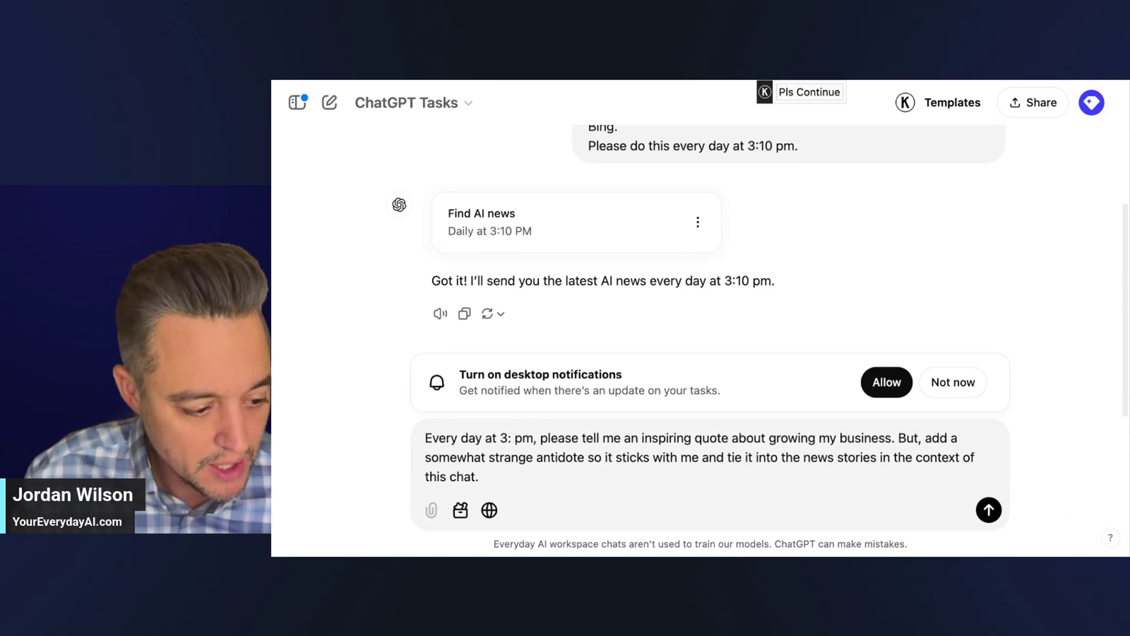
pyautogui.write('11')
pyautogui.press('Return')
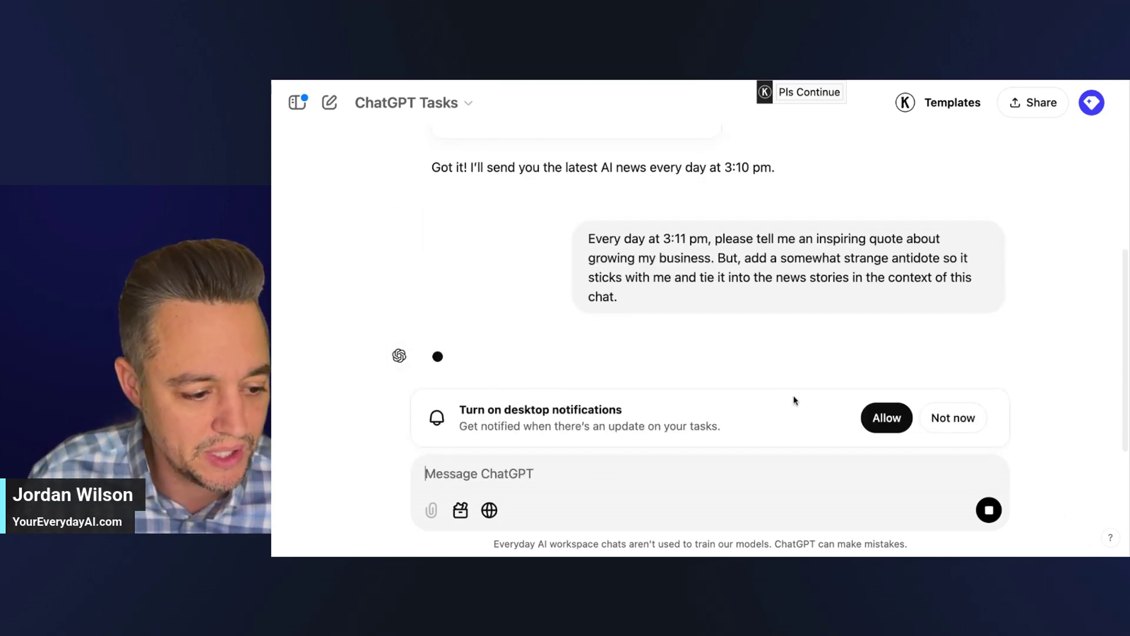
# Dismiss the notifications-disabled warning and regenerate the task reply with GPT-4o
pyautogui.scroll(4, 810, 377)
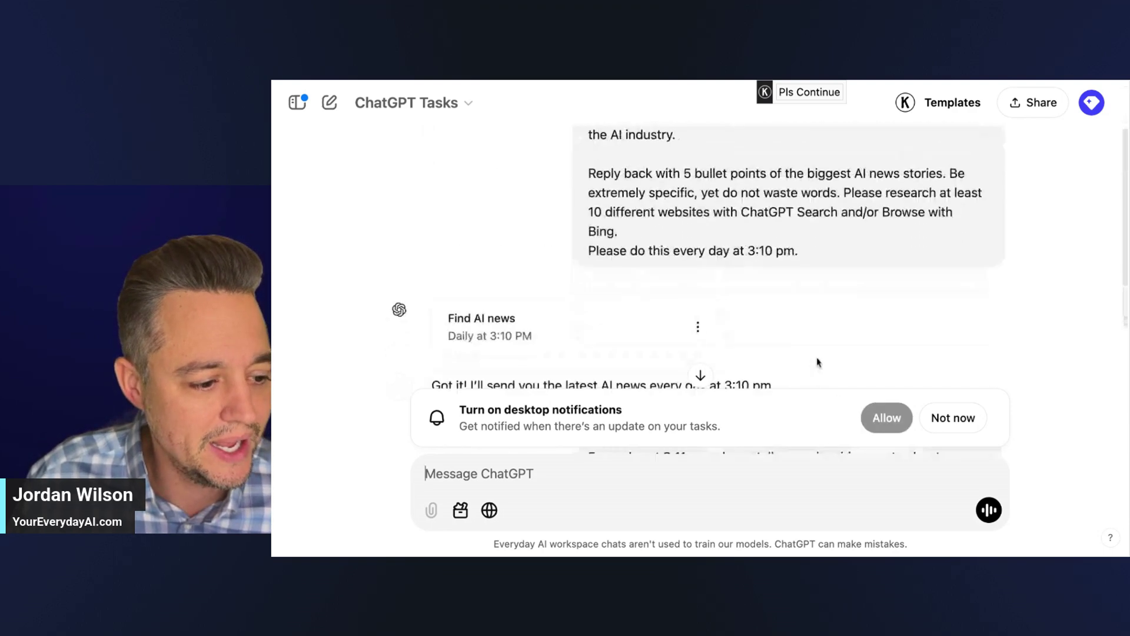
pyautogui.scroll(-3, 831, 335)
pyautogui.scroll(-2, 736, 312)
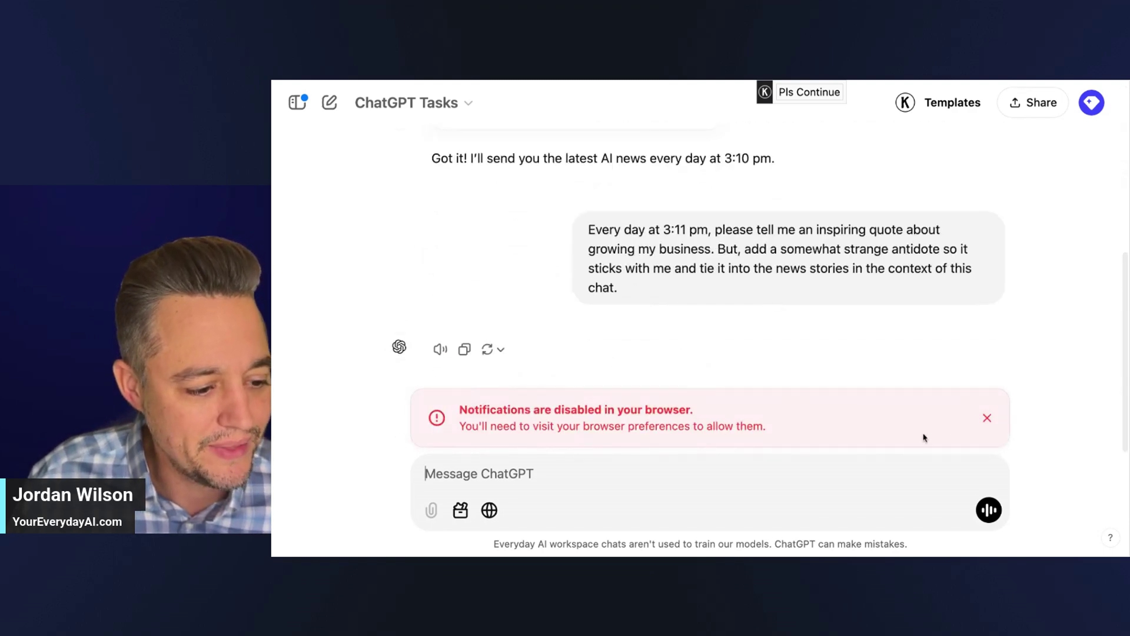
pyautogui.click(990, 420)
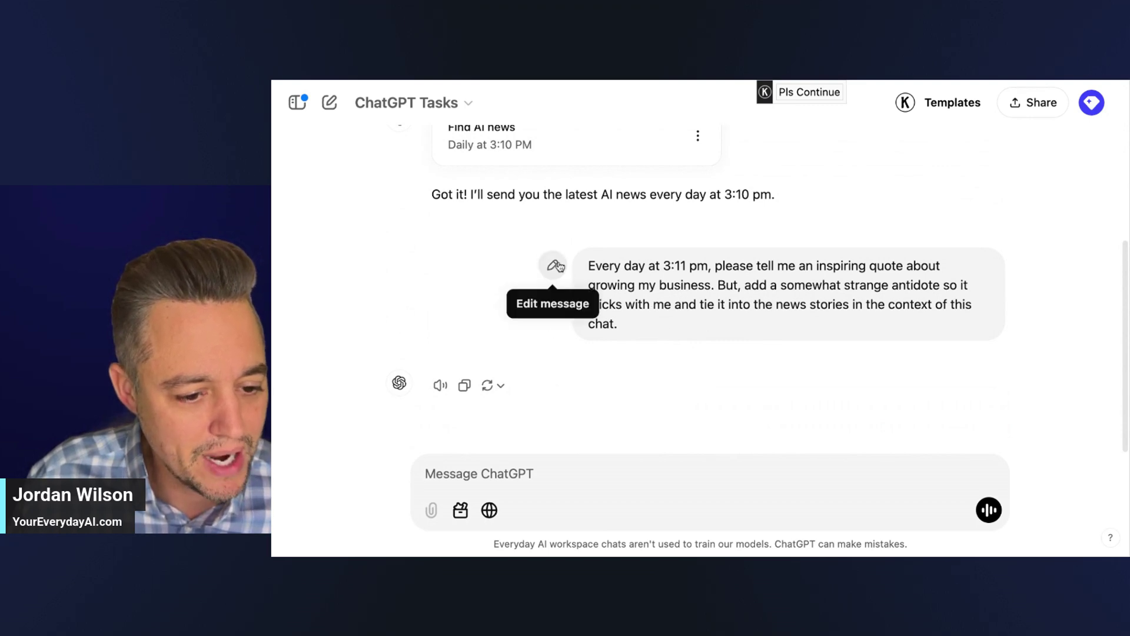
pyautogui.click(556, 267)
pyautogui.click(896, 352)
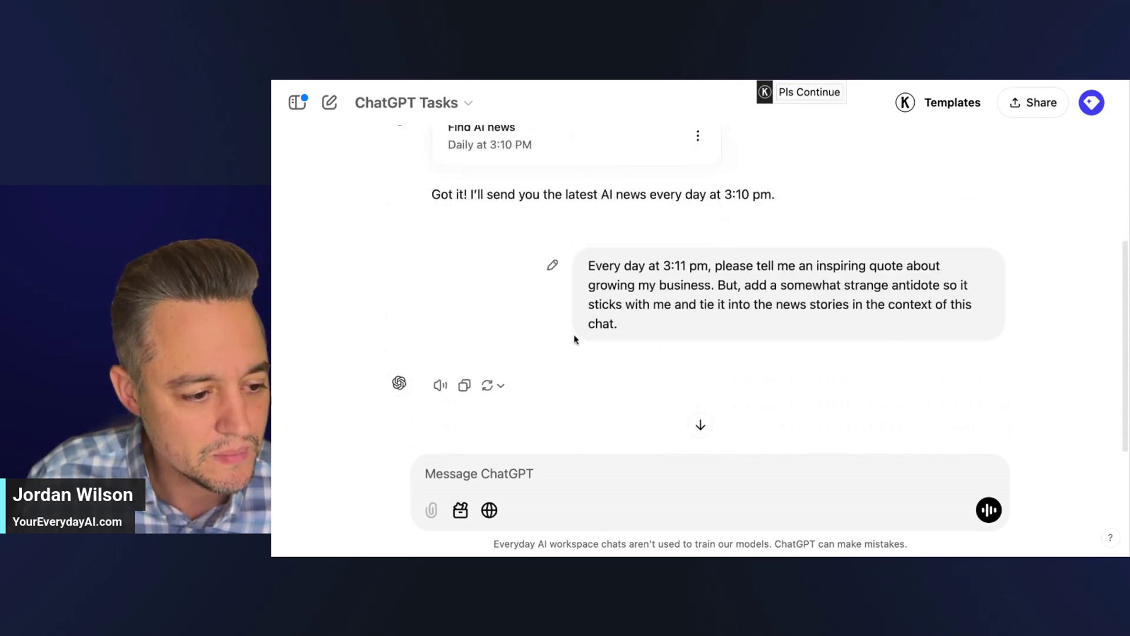
pyautogui.click(516, 392)
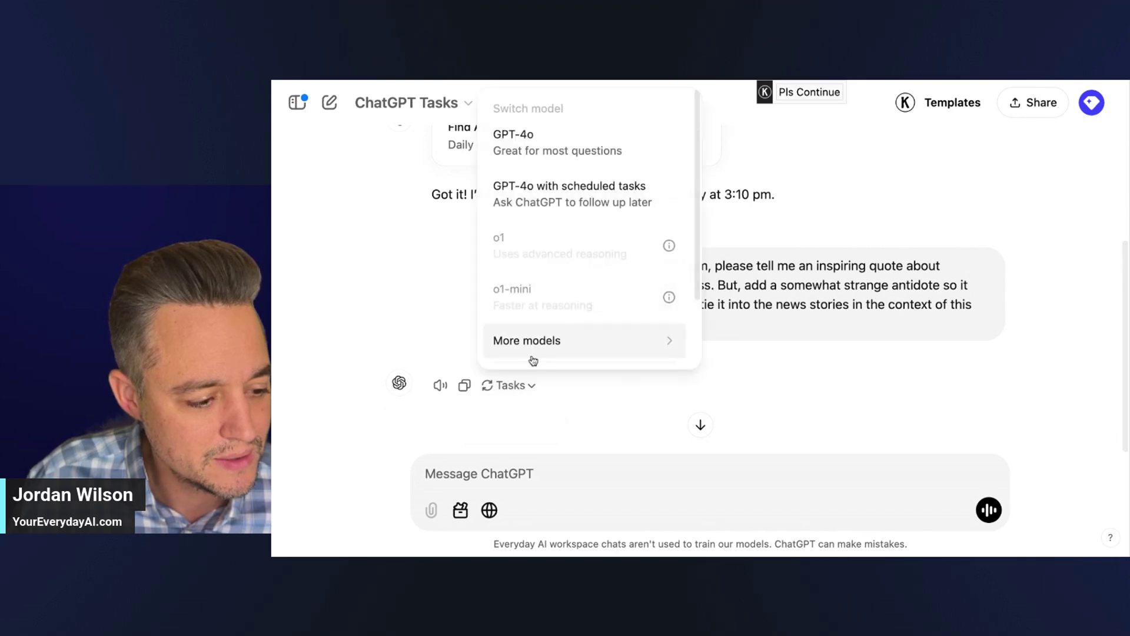
pyautogui.click(575, 147)
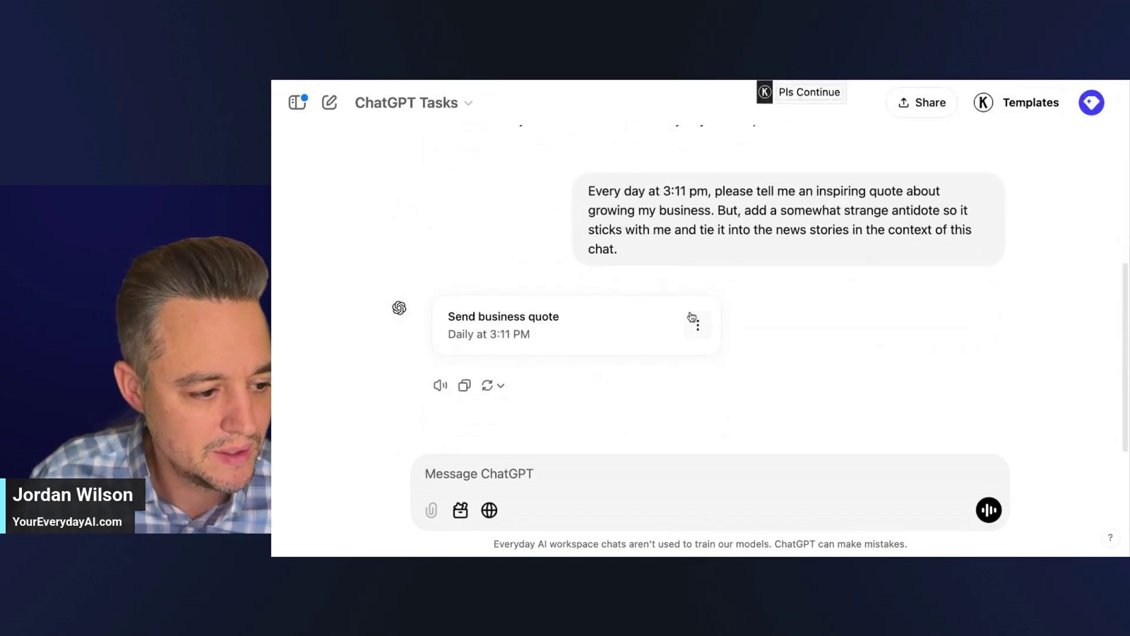
pyautogui.scroll(1, 711, 323)
pyautogui.scroll(3, 719, 315)
pyautogui.scroll(-5, 719, 315)
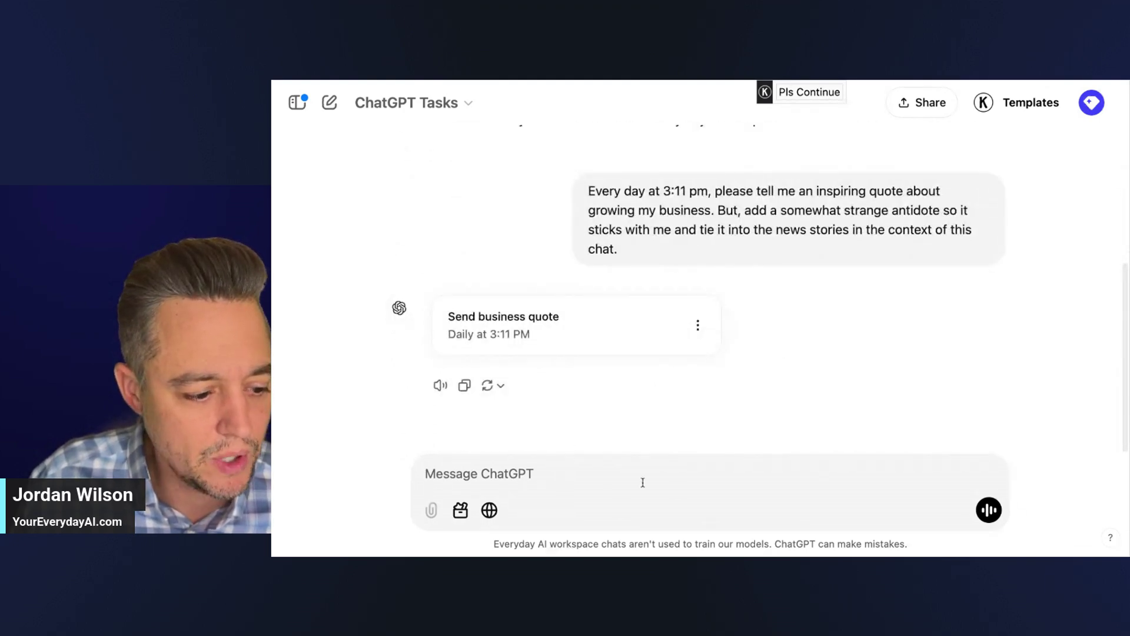
# Send the dad joke prompt scheduled daily at 3:12 pm, then scroll up to review the task cards
pyautogui.click(524, 484)
pyautogui.write('Every day at X:XX pm, please tell me a dad joke based on the context of this chat.')
pyautogui.moveTo(509, 473)
pyautogui.mouseDown()
pyautogui.moveTo(496, 473)
pyautogui.moveTo(511, 473)
pyautogui.mouseUp()
pyautogui.write('3:')
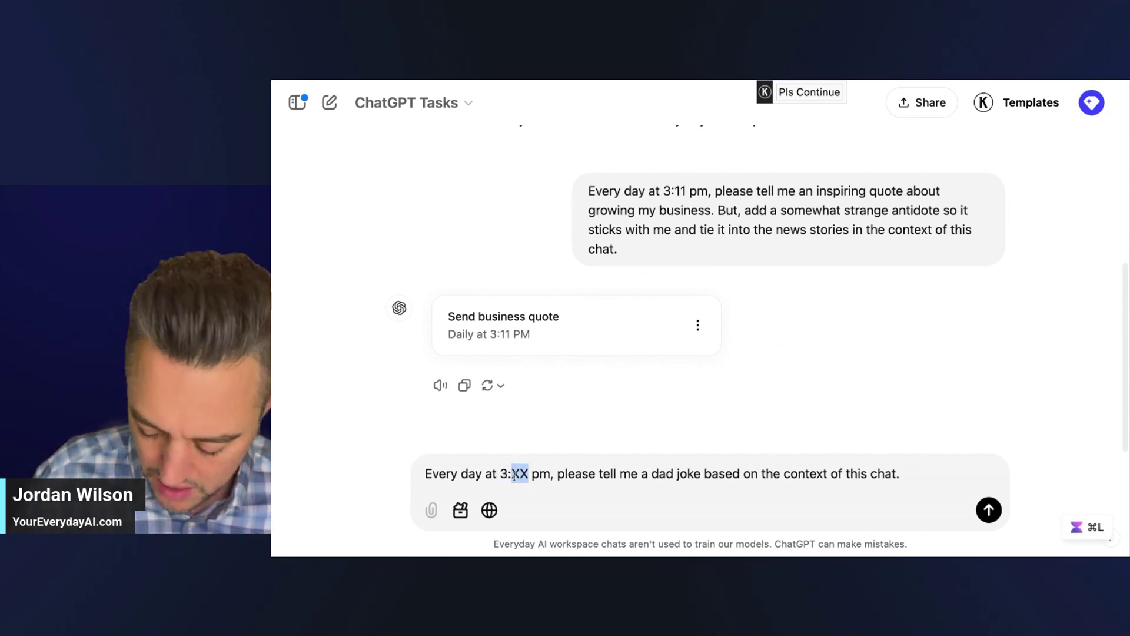
pyautogui.write('12')
pyautogui.press('Return')
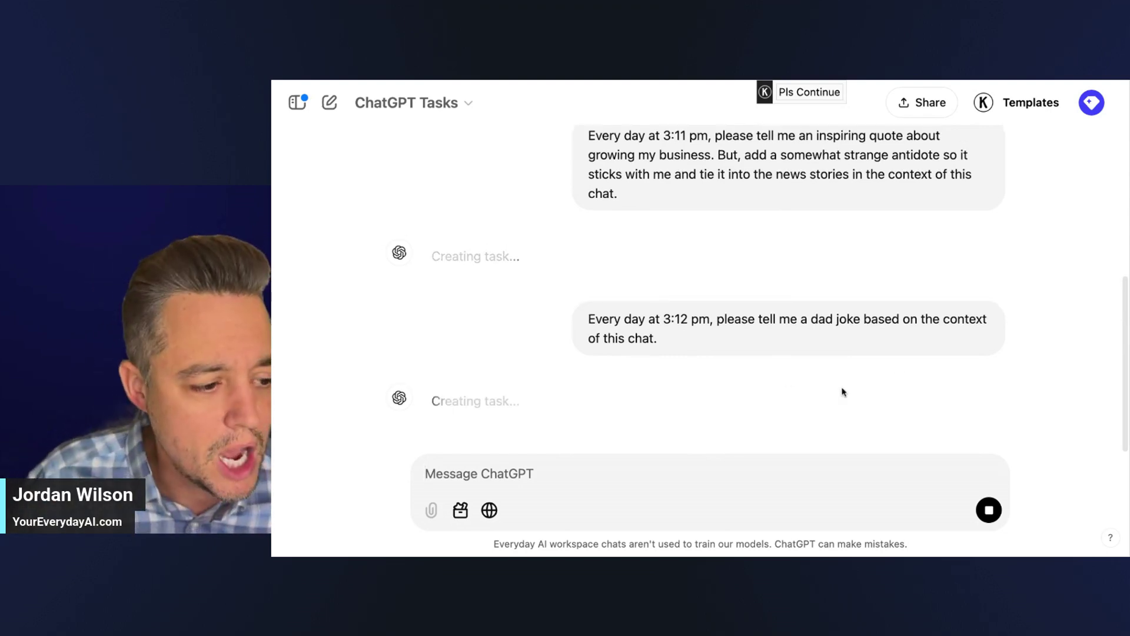
pyautogui.scroll(3, 601, 347)
pyautogui.scroll(4, 609, 338)
pyautogui.scroll(3, 613, 338)
pyautogui.scroll(-2, 615, 335)
pyautogui.scroll(2, 646, 328)
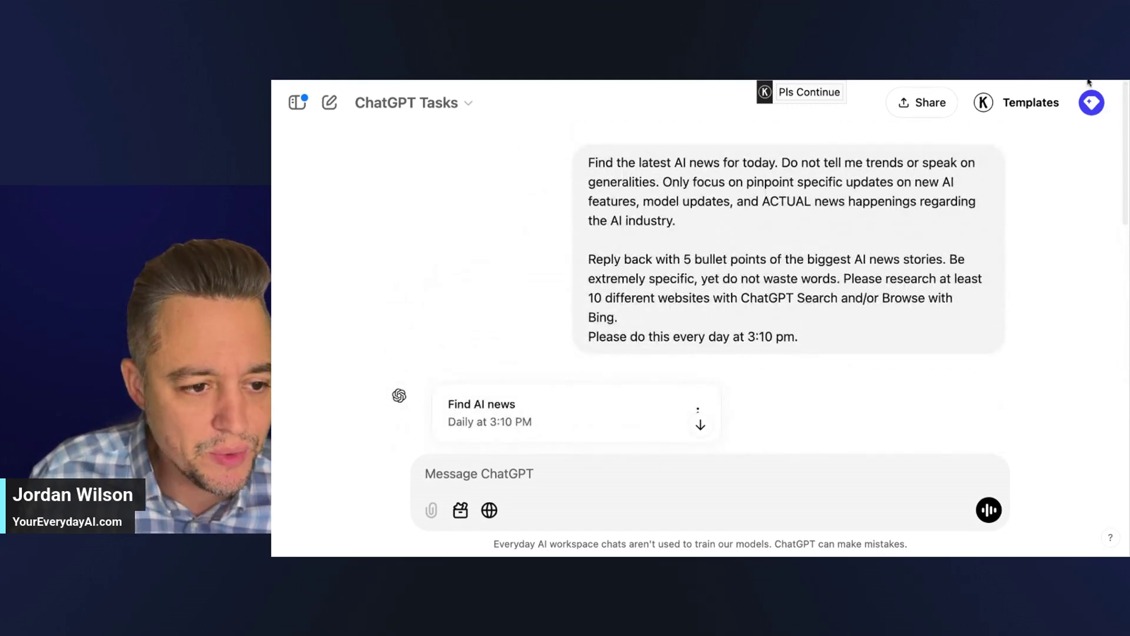
# Open Tasks from the account menu to see Find AI news, Send business quote and Tell dad joke
pyautogui.moveTo(981, 196)
pyautogui.click(1092, 102)
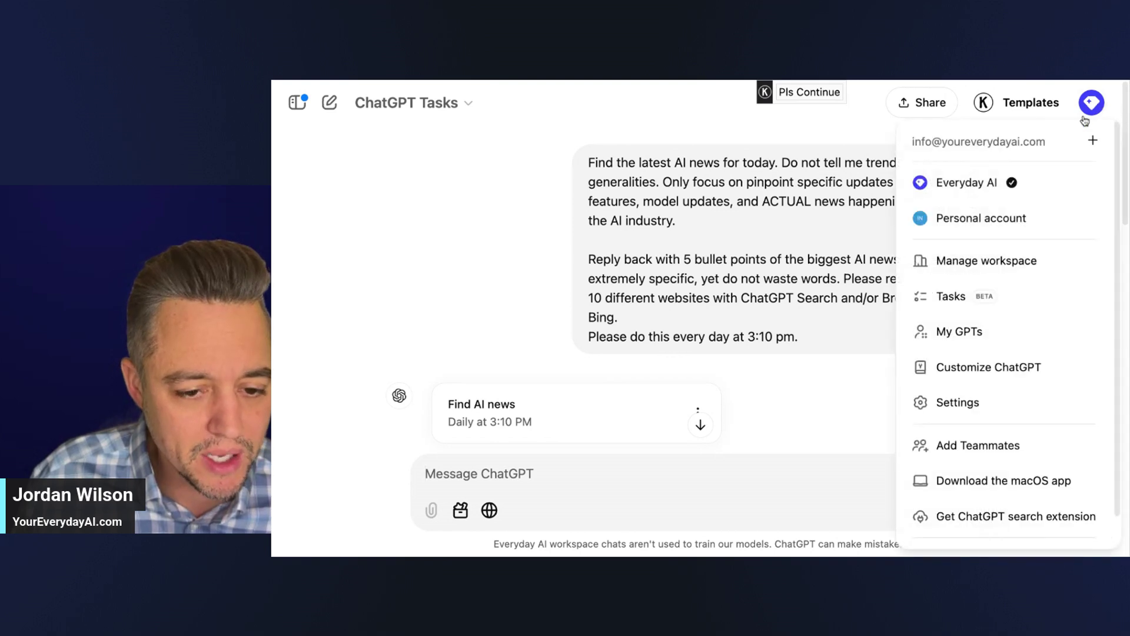
pyautogui.click(948, 299)
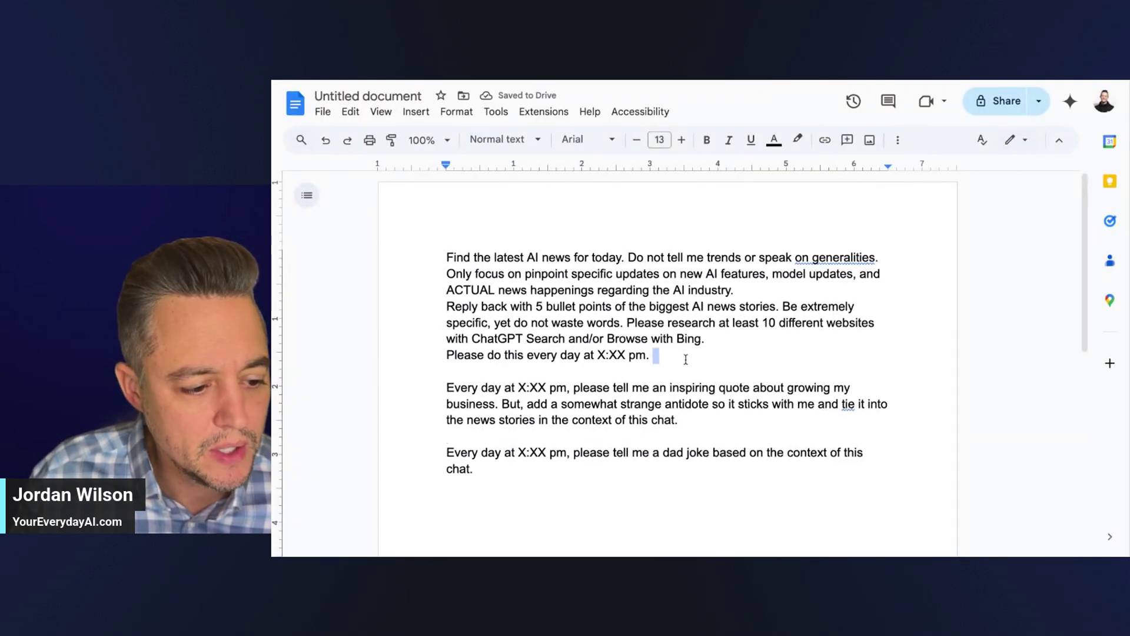
# Select the whole AI news prompt paragraph in the Google Doc
pyautogui.moveTo(686, 359); pyautogui.dragTo(365, 238)
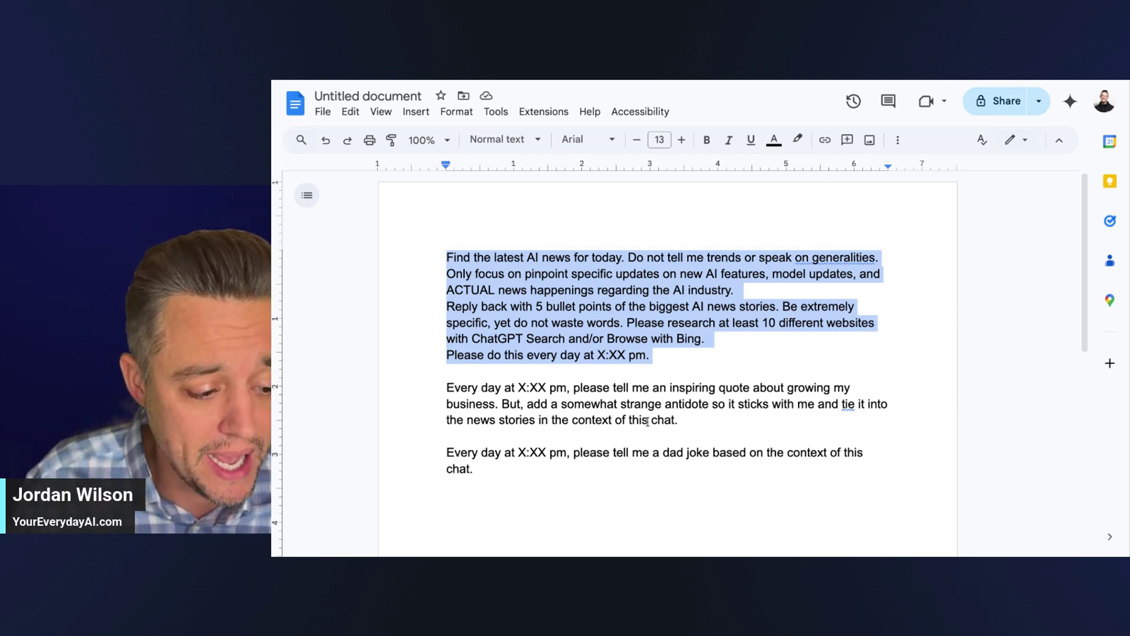
# Select the business quote, AI news and dad joke prompt paragraphs in turn
pyautogui.moveTo(679, 420); pyautogui.dragTo(453, 386)
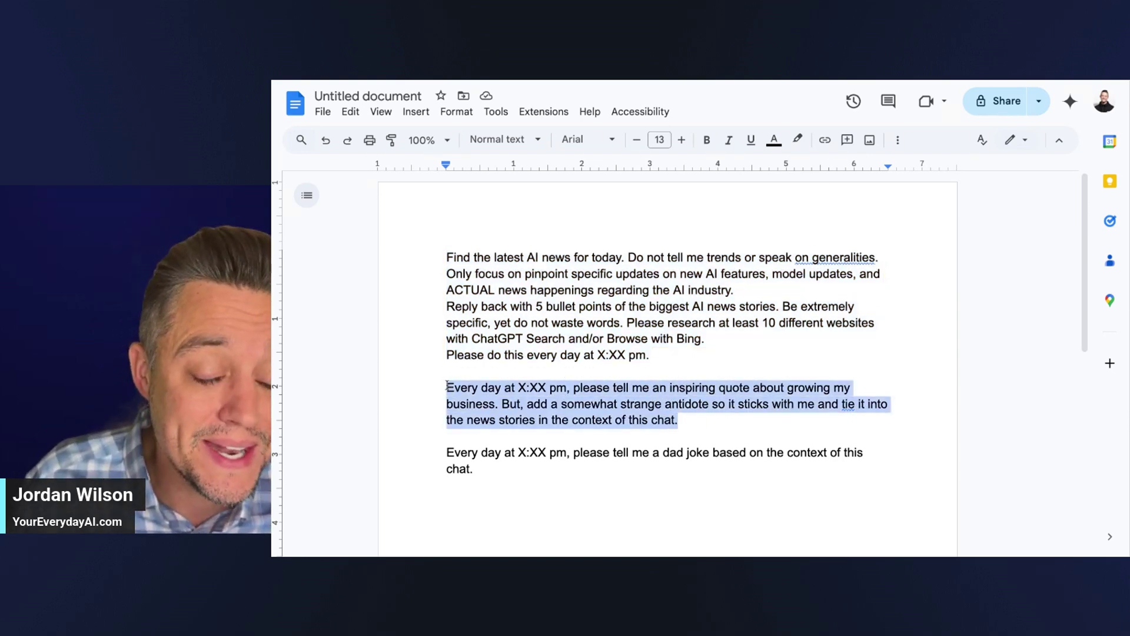
pyautogui.click(531, 388)
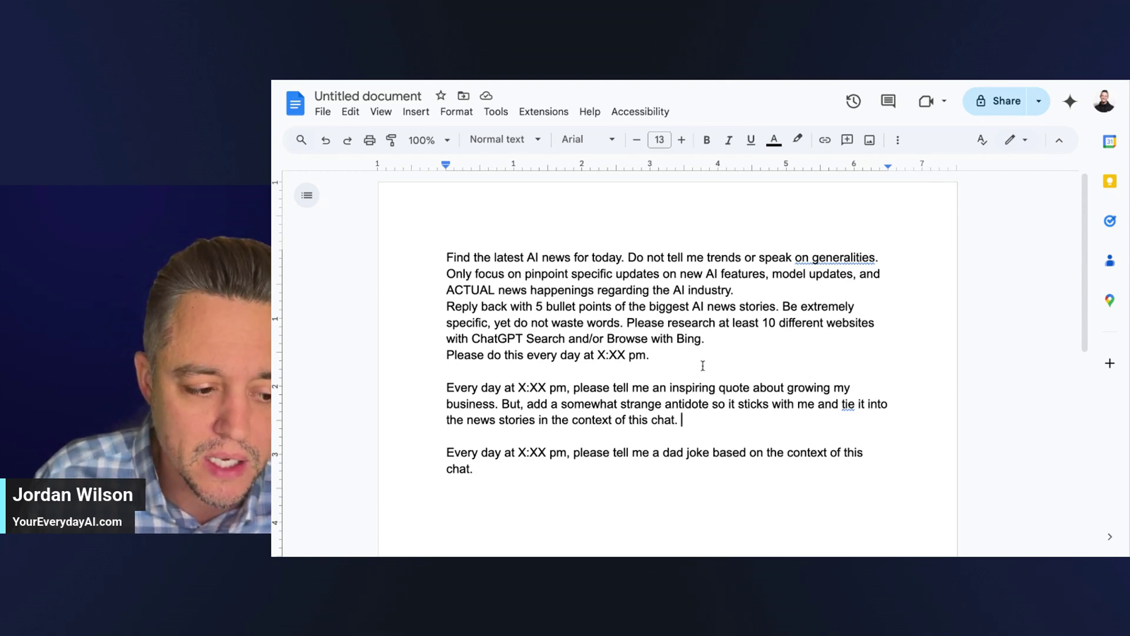
pyautogui.moveTo(703, 365); pyautogui.dragTo(428, 263)
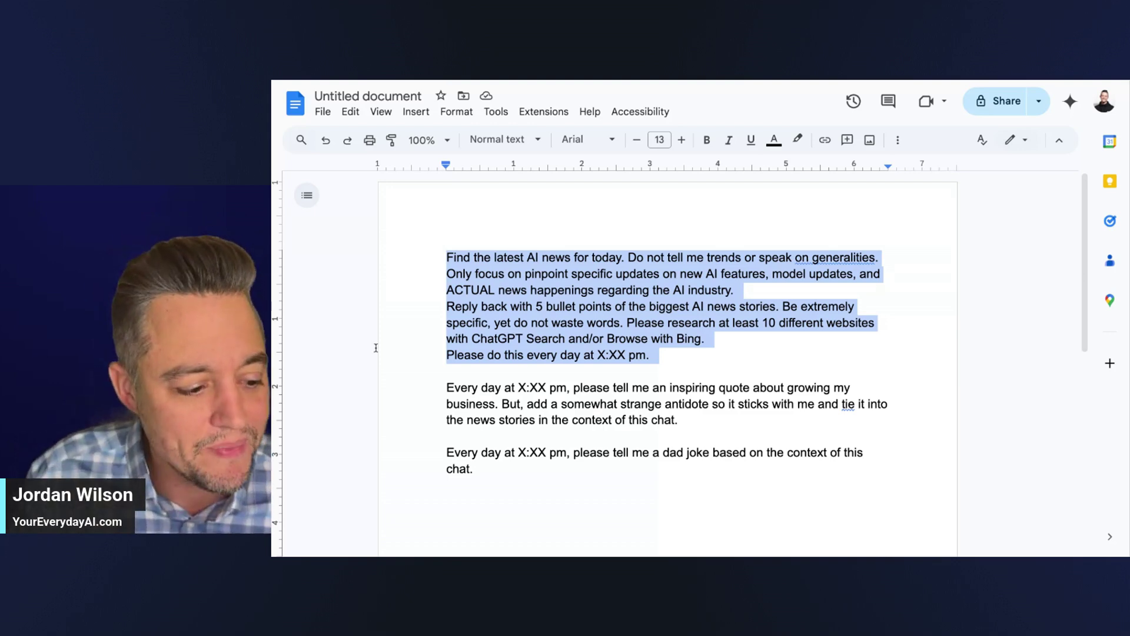
pyautogui.moveTo(489, 473); pyautogui.dragTo(434, 447)
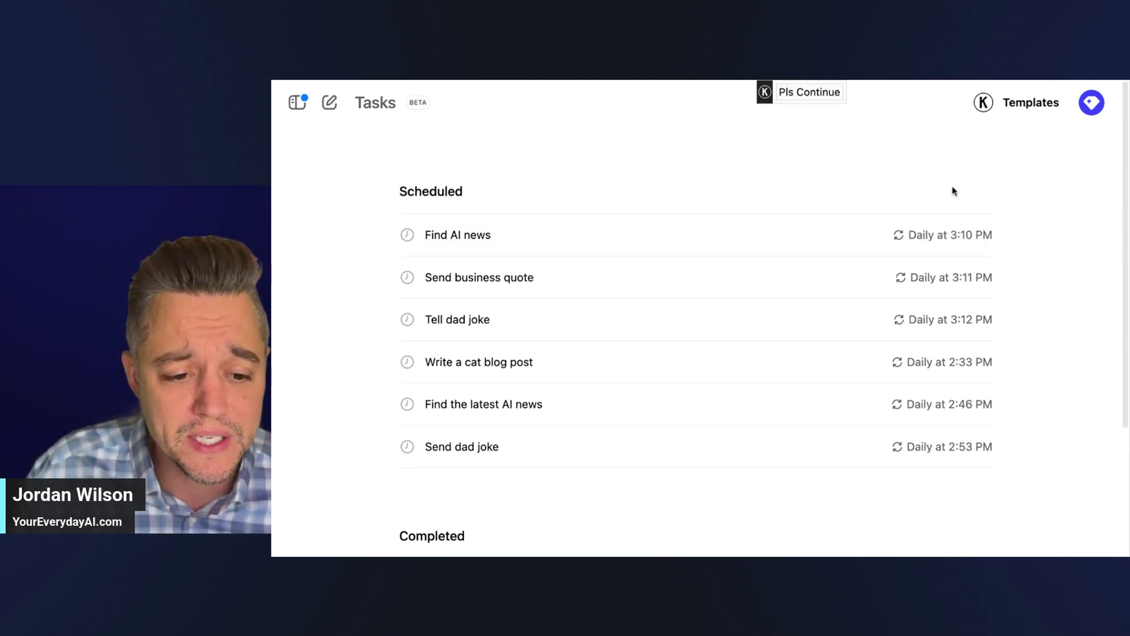
pyautogui.click(1093, 104)
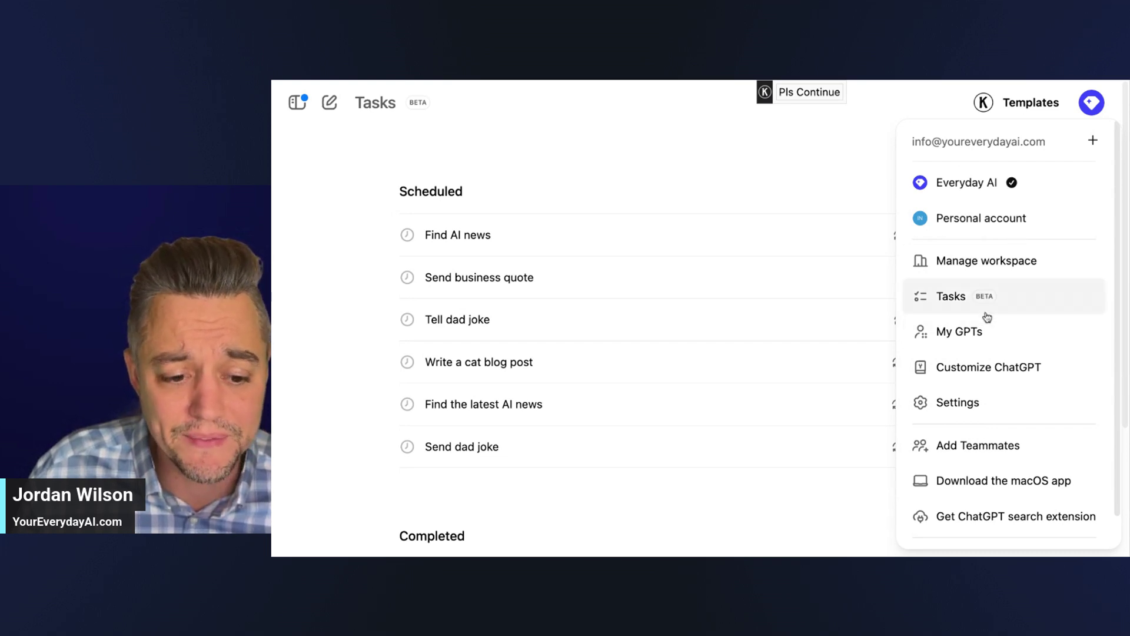
pyautogui.click(795, 206)
pyautogui.moveTo(954, 235)
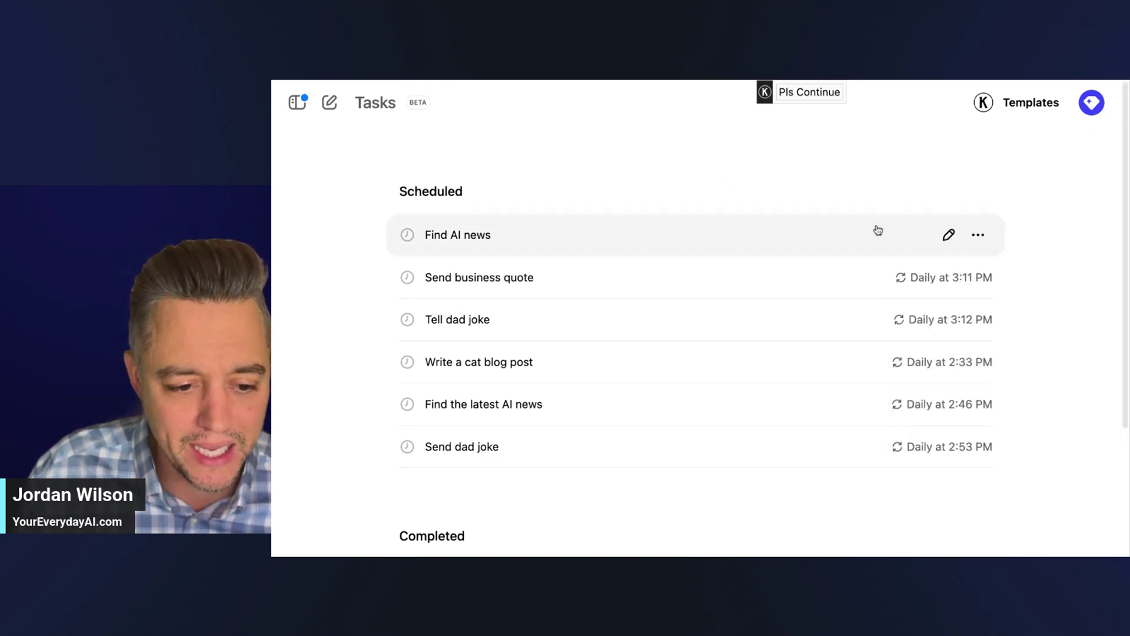
pyautogui.click(948, 236)
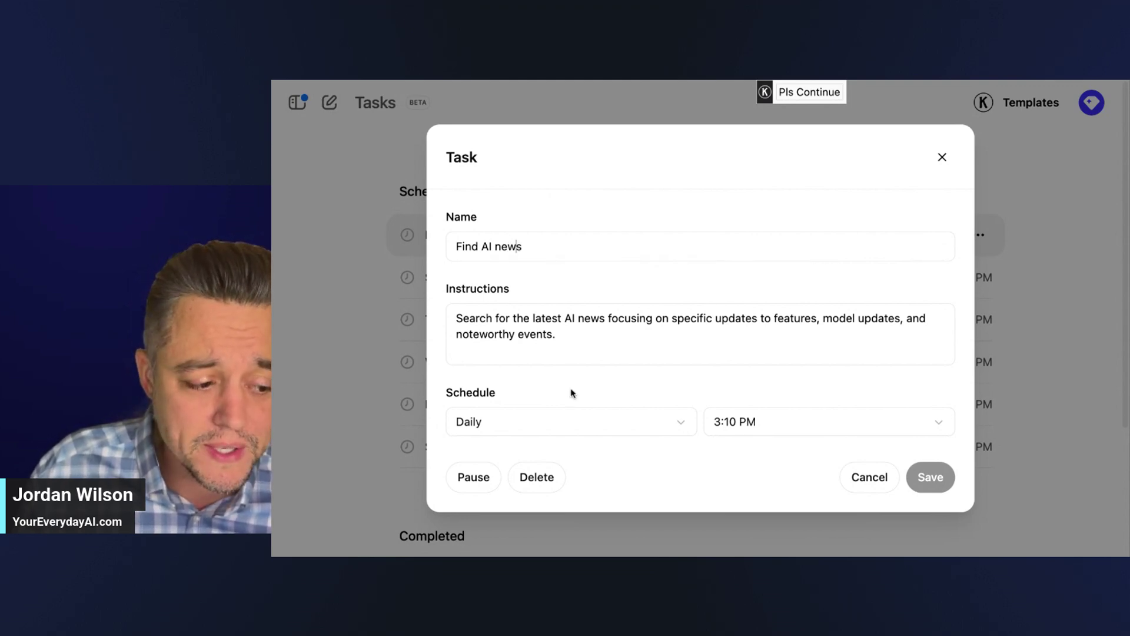
pyautogui.click(550, 426)
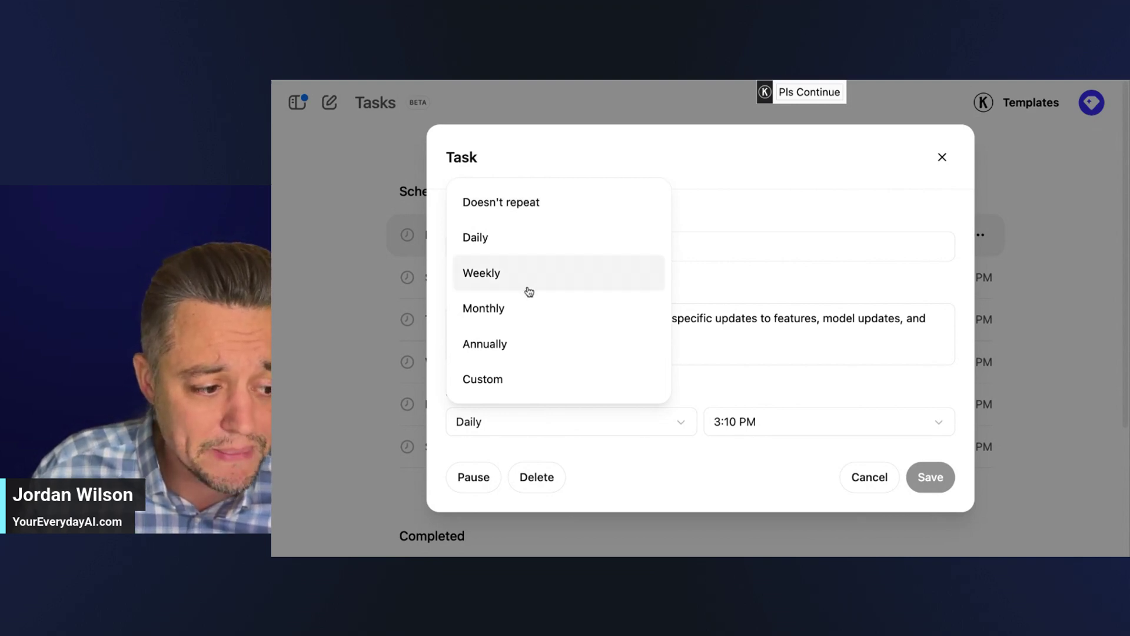
pyautogui.click(499, 376)
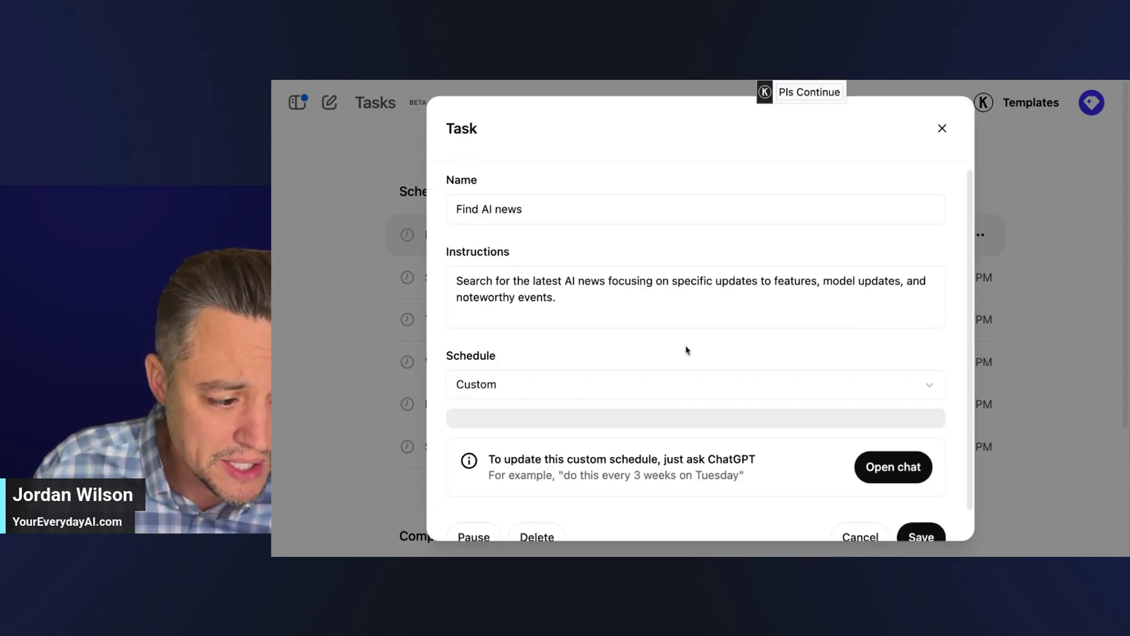
pyautogui.scroll(-3, 683, 352)
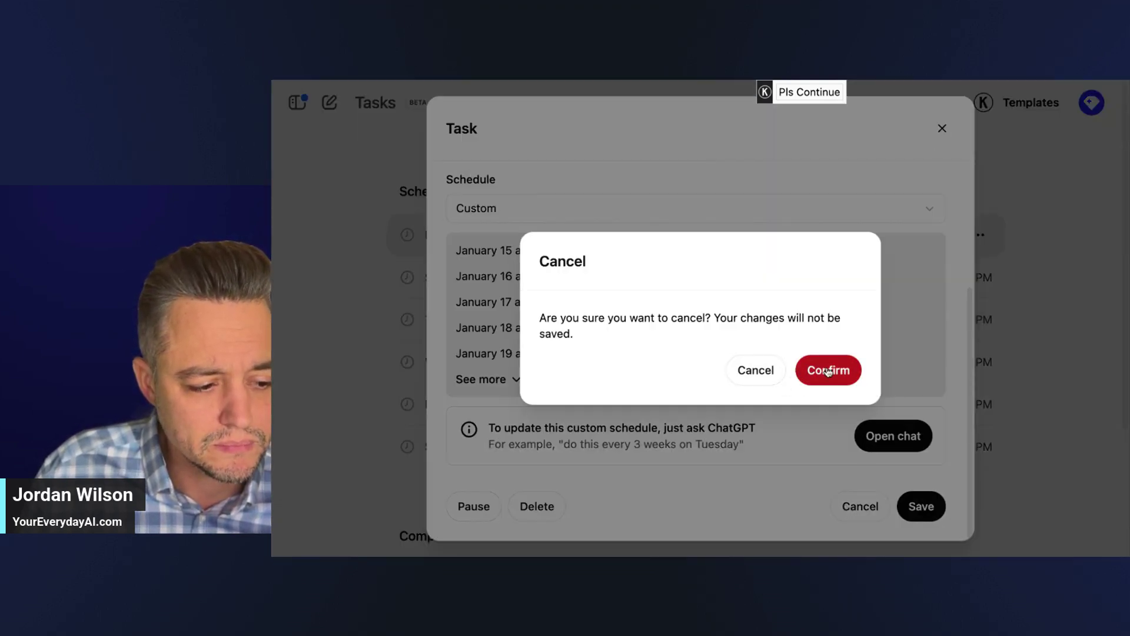
pyautogui.click(828, 370)
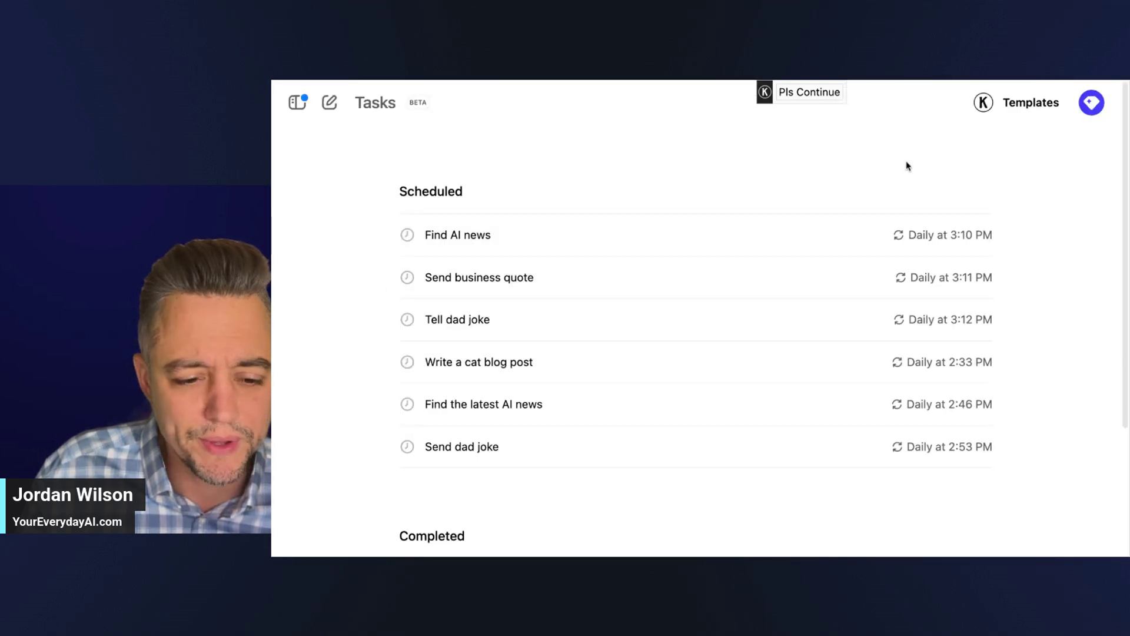
pyautogui.moveTo(411, 281)
pyautogui.click(520, 279)
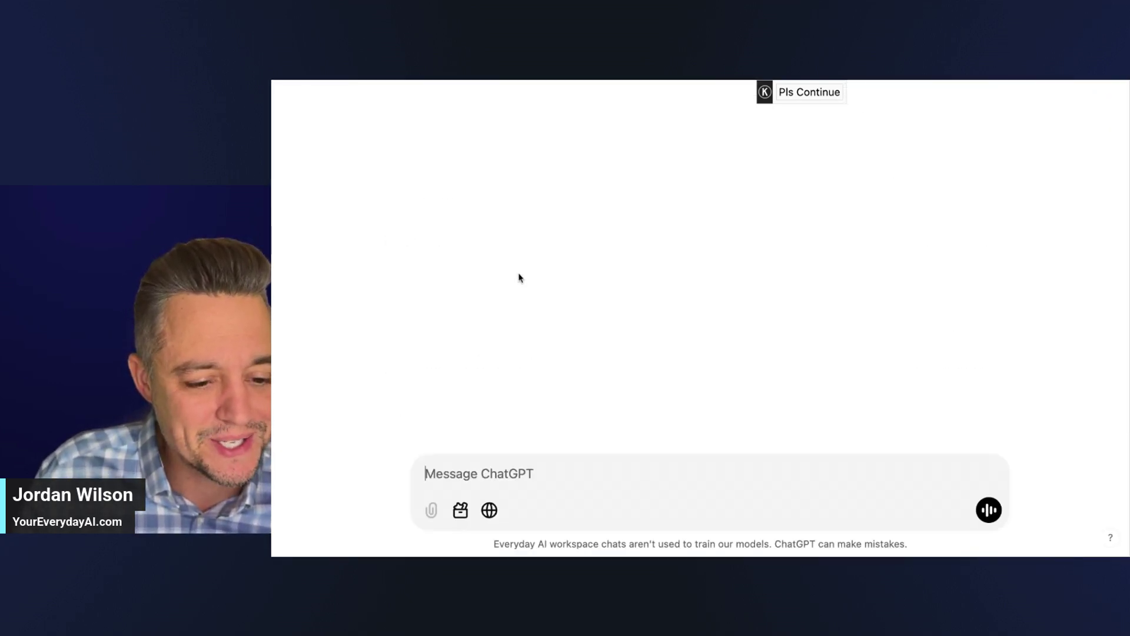
pyautogui.hotkey('alt', 'Left')
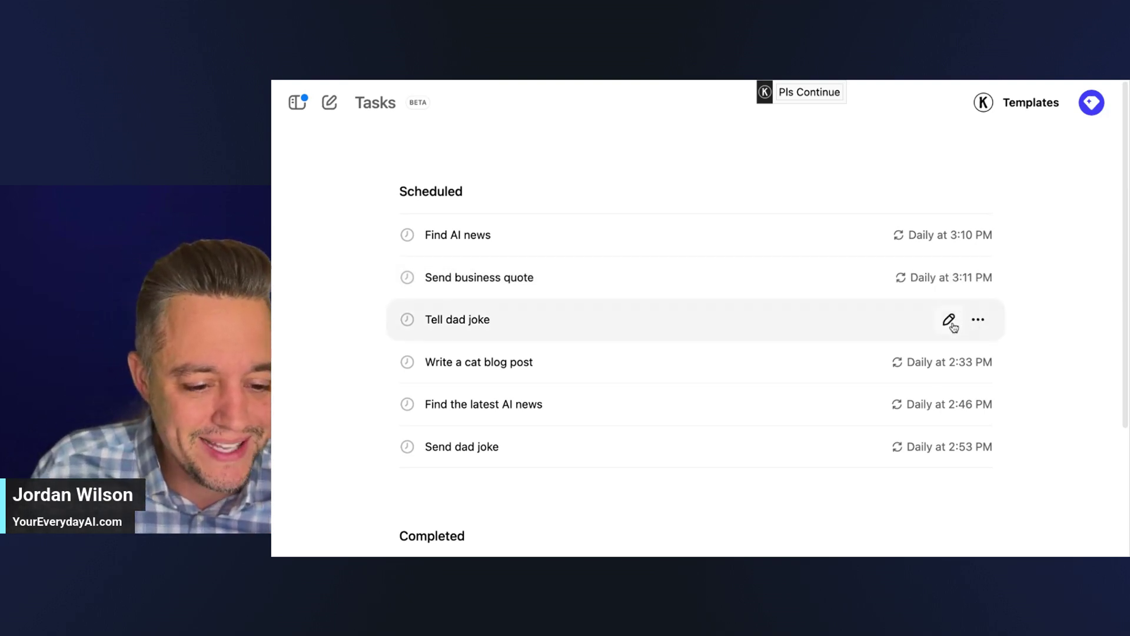
pyautogui.click(949, 321)
pyautogui.click(855, 485)
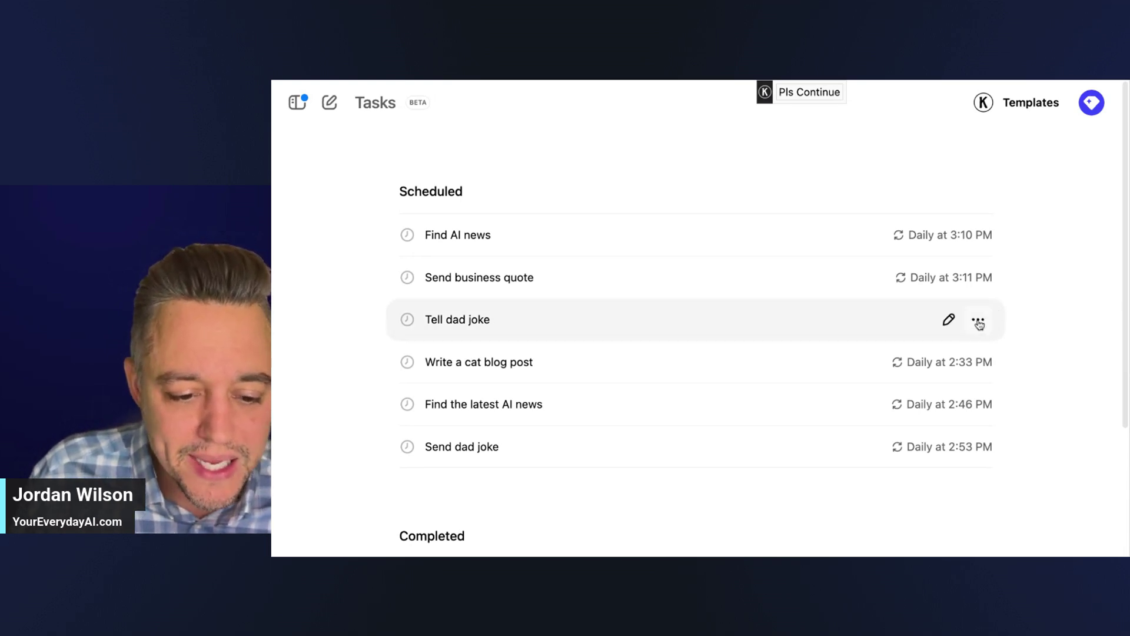
pyautogui.click(979, 323)
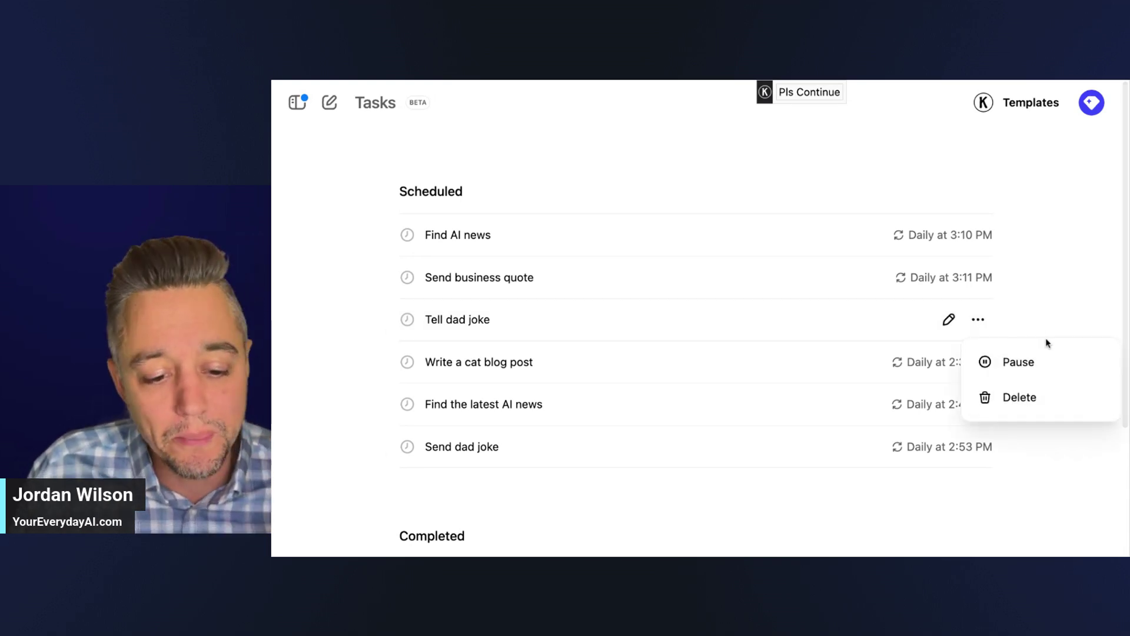
pyautogui.click(1060, 480)
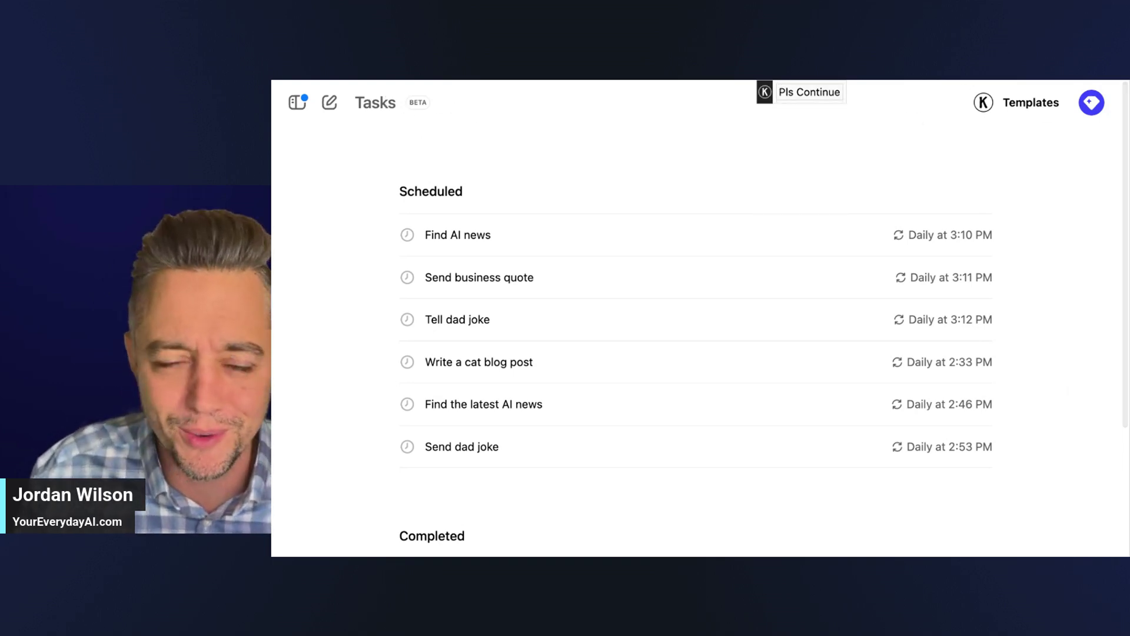
# Start a new chat on GPT-4o with scheduled tasks, then return to the Tasks page
pyautogui.click(317, 105)
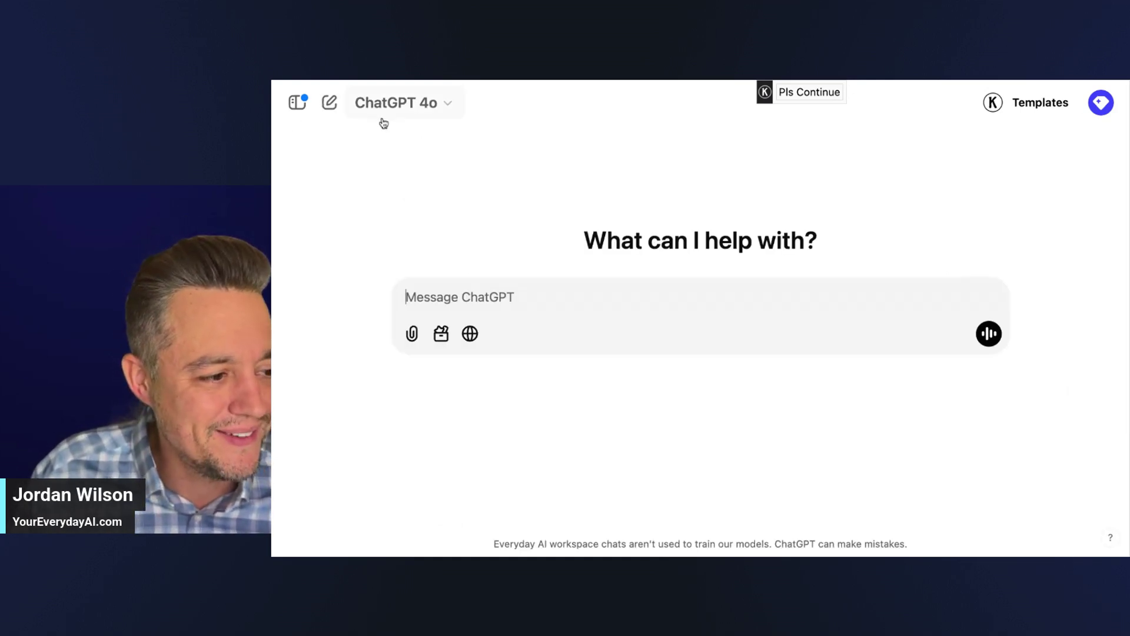
pyautogui.click(411, 108)
pyautogui.click(464, 196)
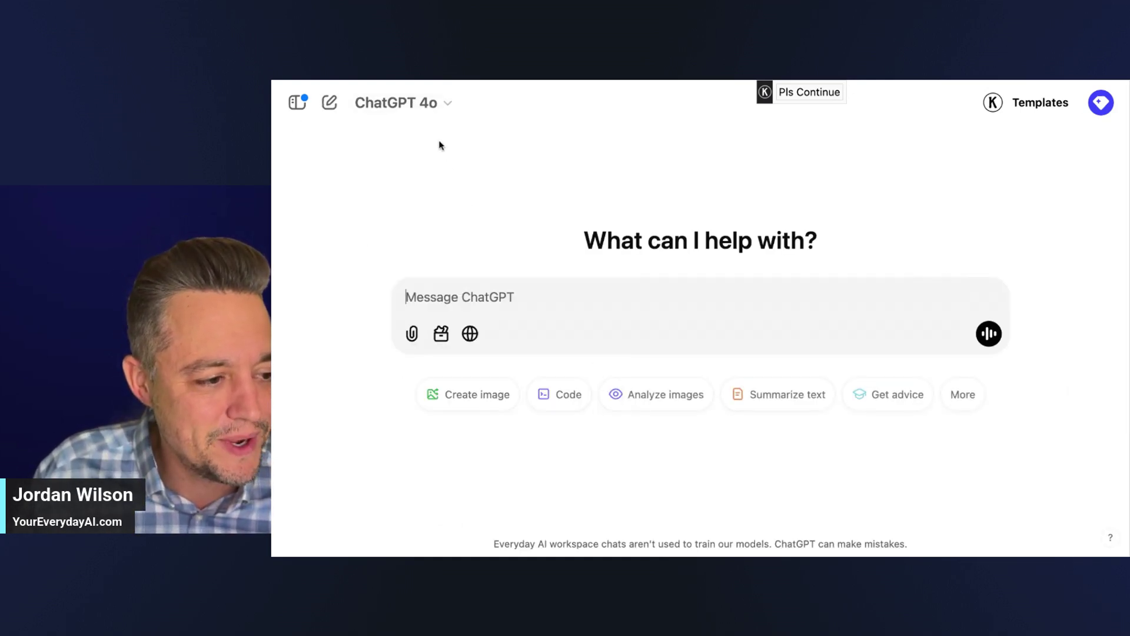
pyautogui.click(430, 111)
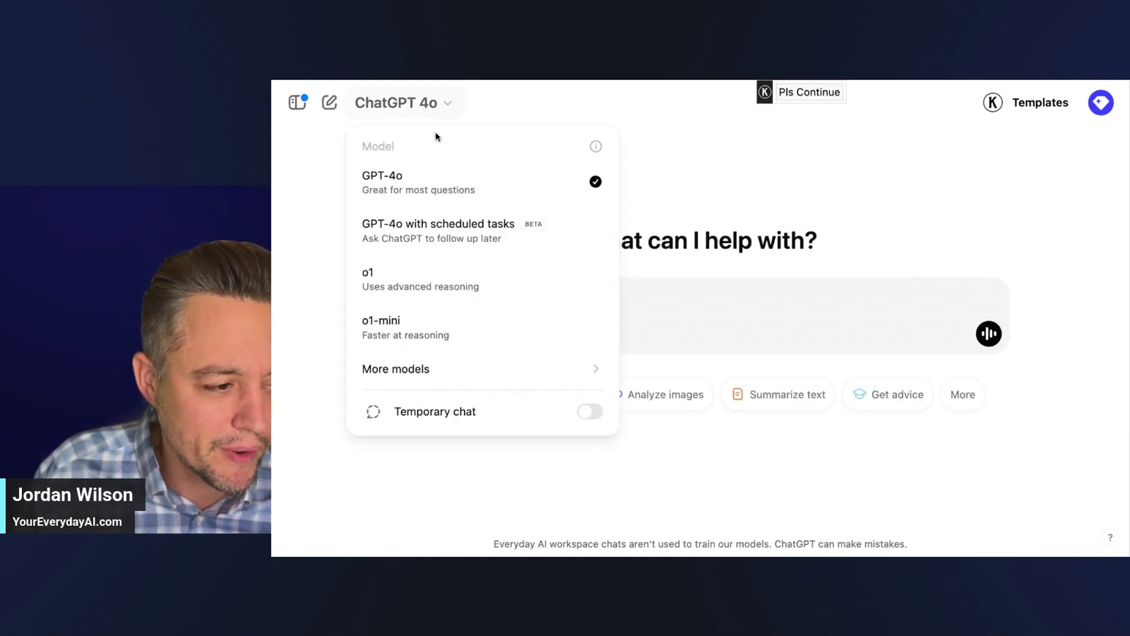
pyautogui.click(442, 222)
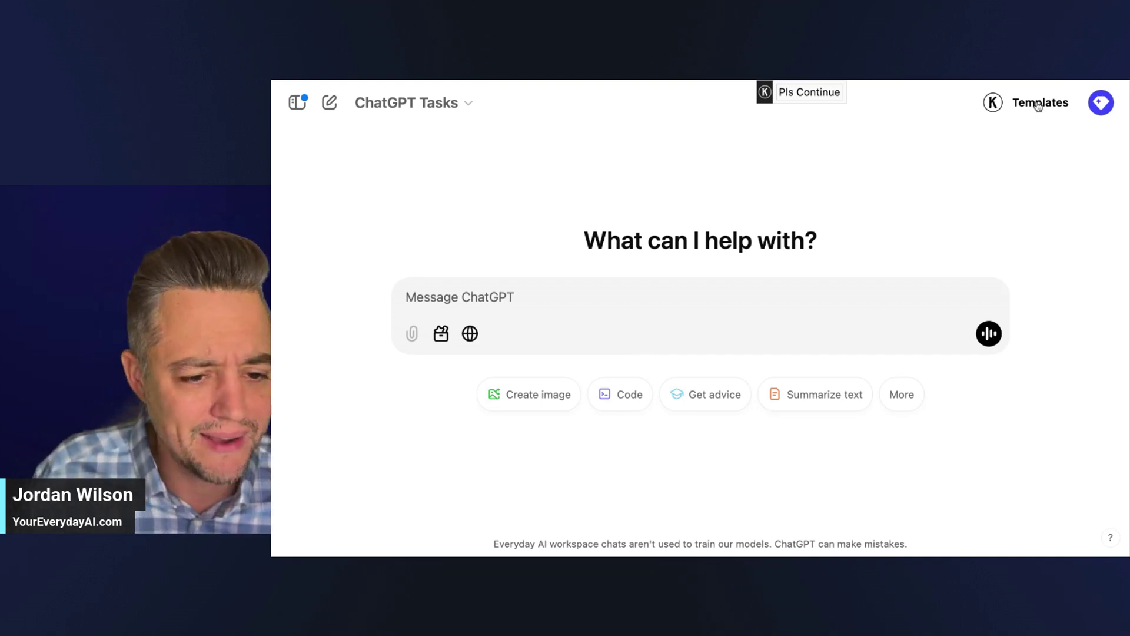
pyautogui.click(1099, 105)
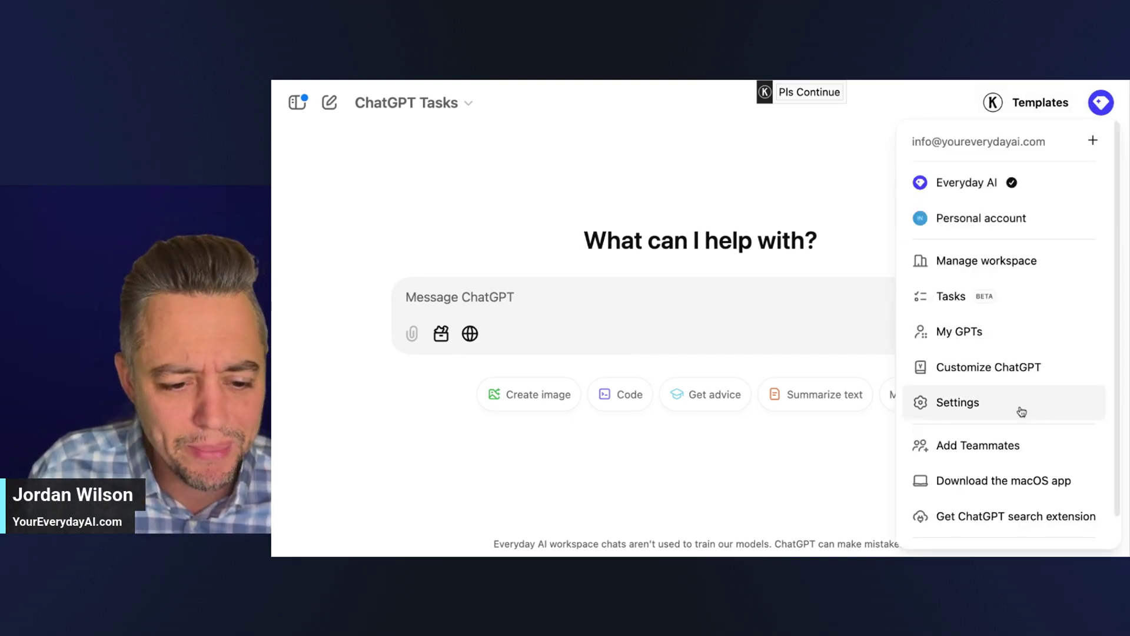
pyautogui.click(973, 301)
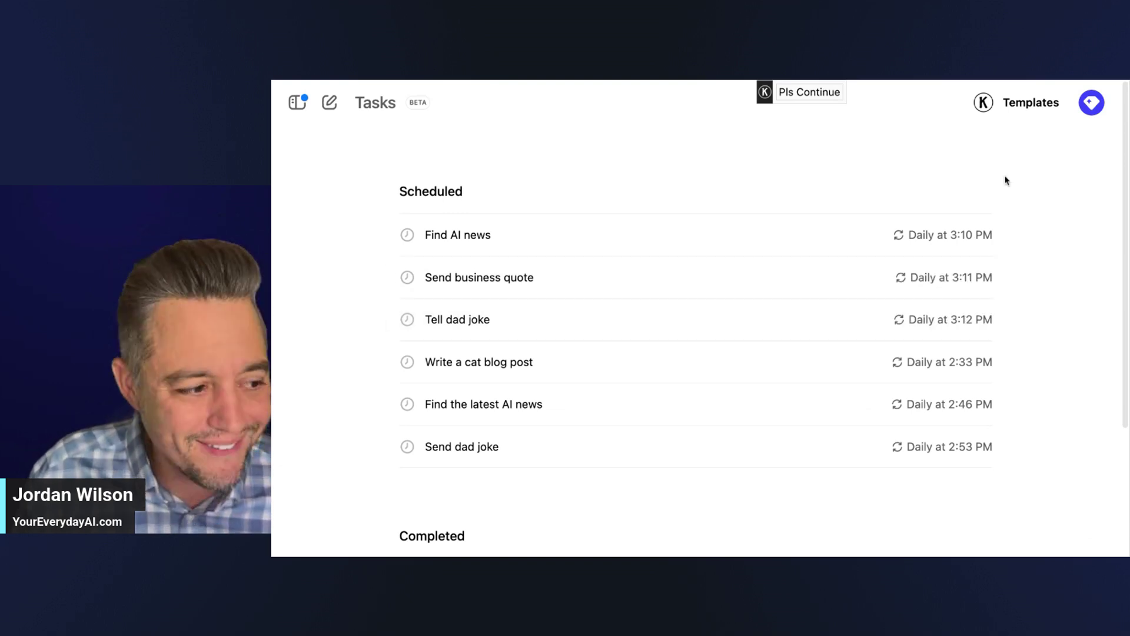
# Scroll the Tasks list down to the Completed section
pyautogui.scroll(-2, 999, 262)
pyautogui.scroll(-1, 1000, 264)
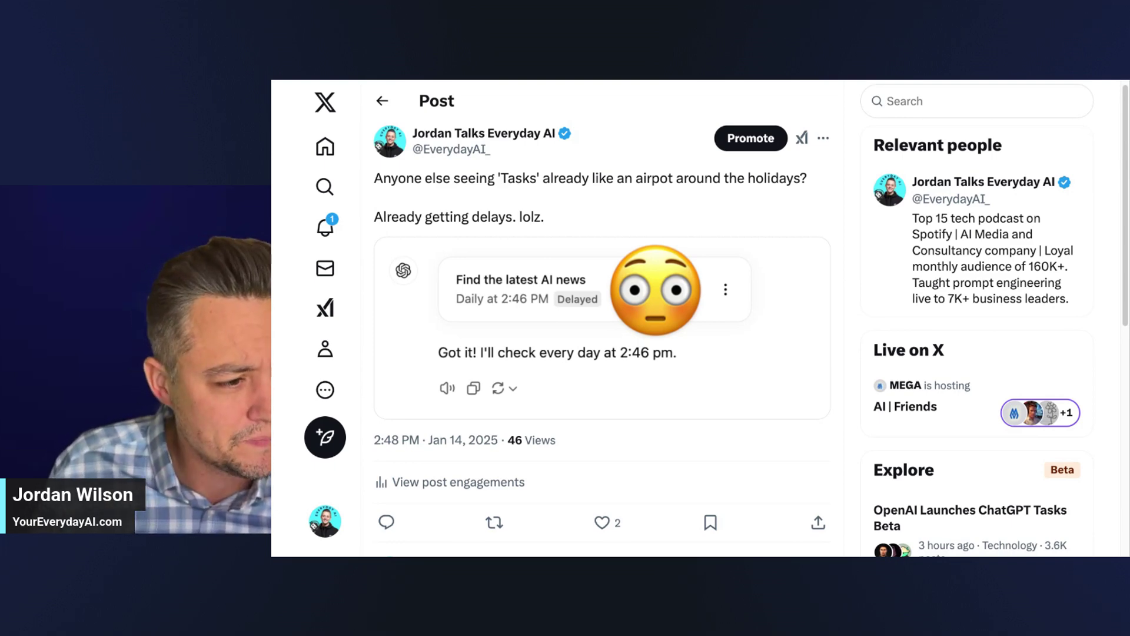
# Open the ChatGPT Tasks conversation from the sidebar chat list
pyautogui.scroll(1, 648, 194)
pyautogui.scroll(3, 646, 195)
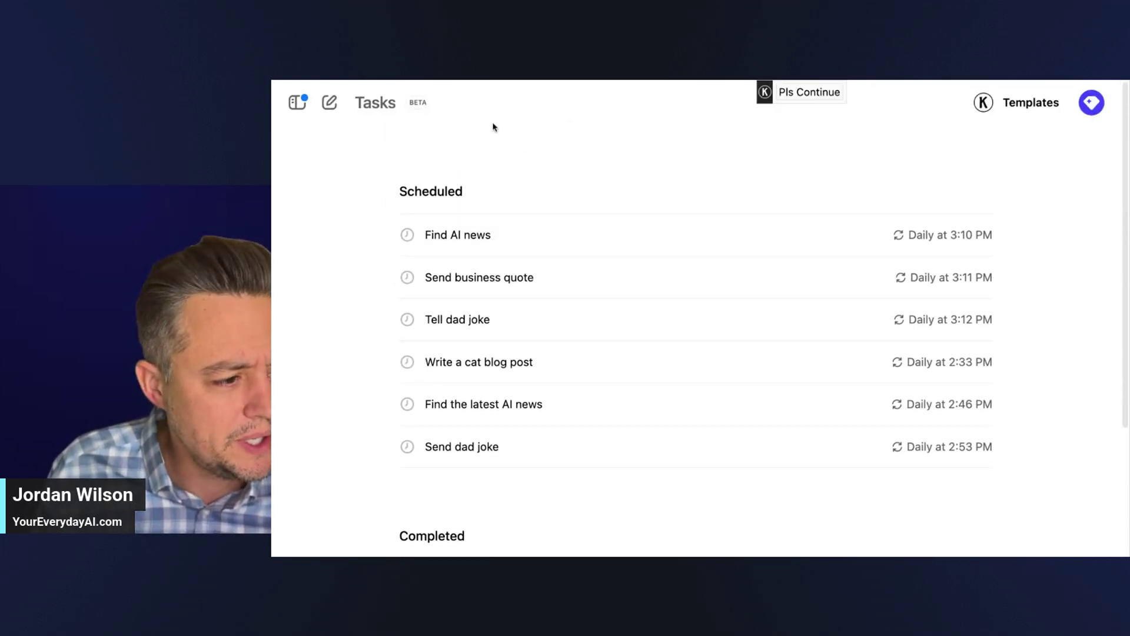
pyautogui.click(297, 103)
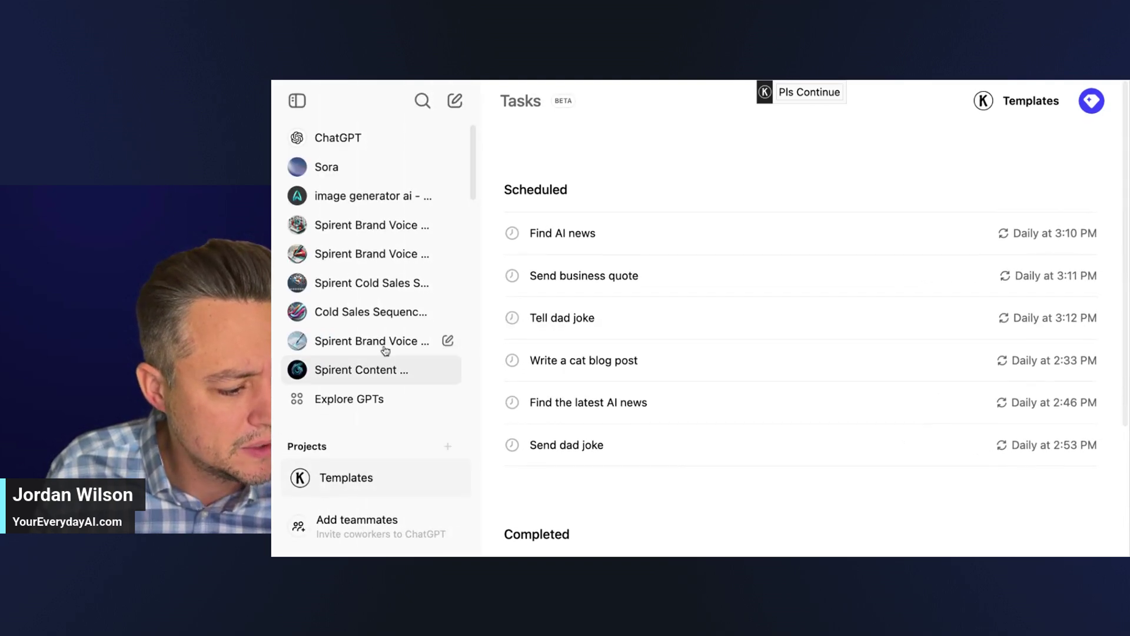
pyautogui.scroll(-2, 386, 350)
pyautogui.scroll(-1, 377, 342)
pyautogui.scroll(-2, 371, 333)
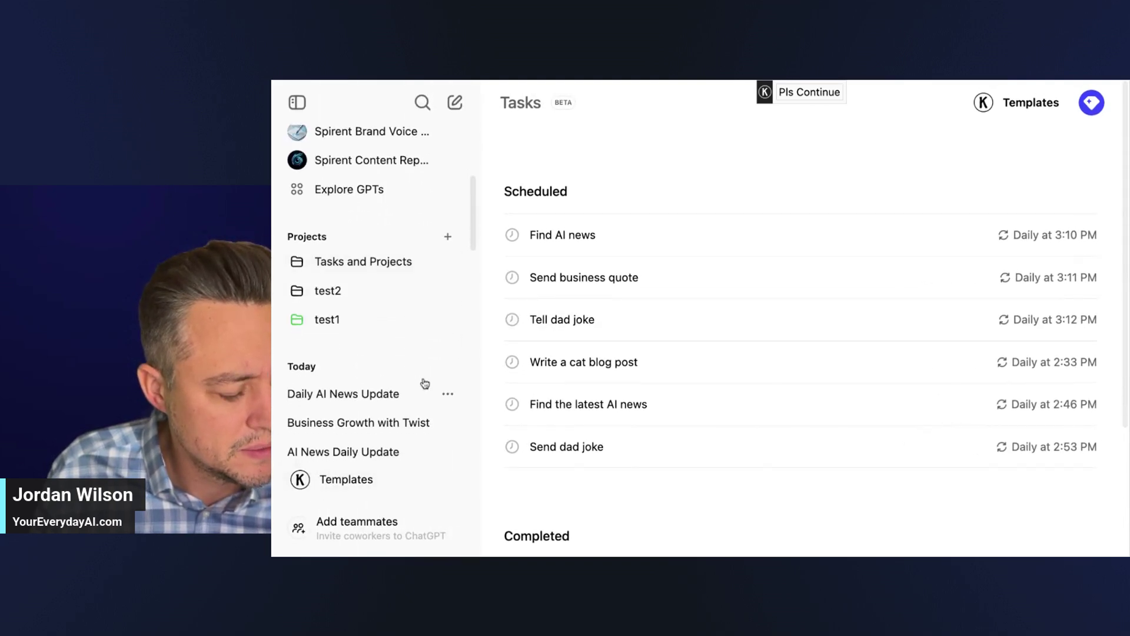
pyautogui.click(366, 394)
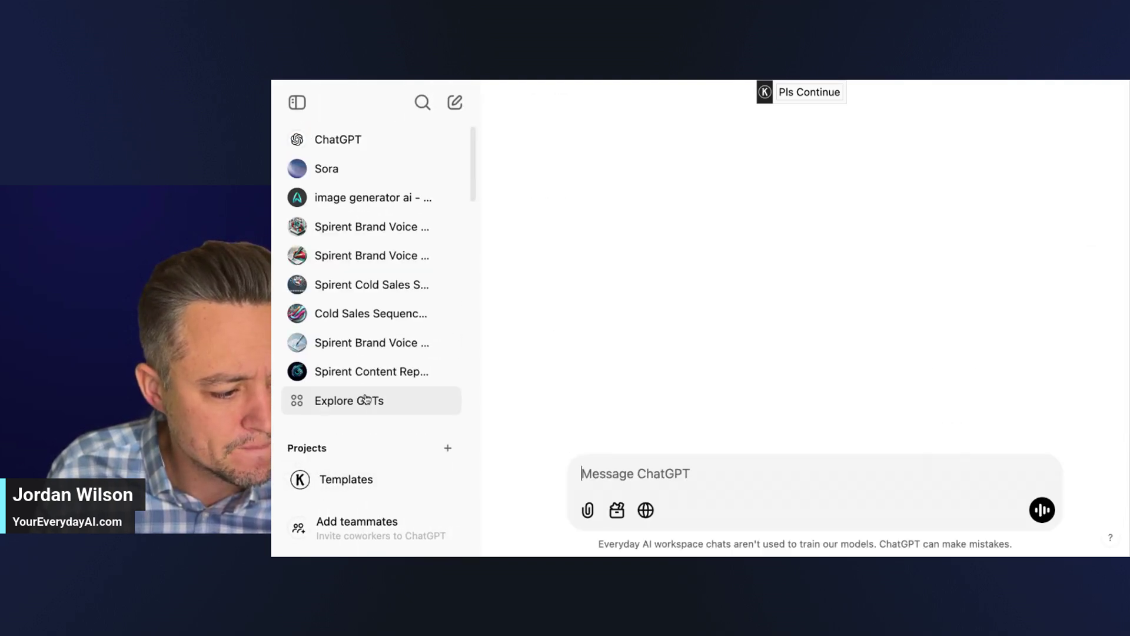
pyautogui.scroll(5, 931, 280)
pyautogui.scroll(10, 883, 283)
pyautogui.scroll(2, 824, 271)
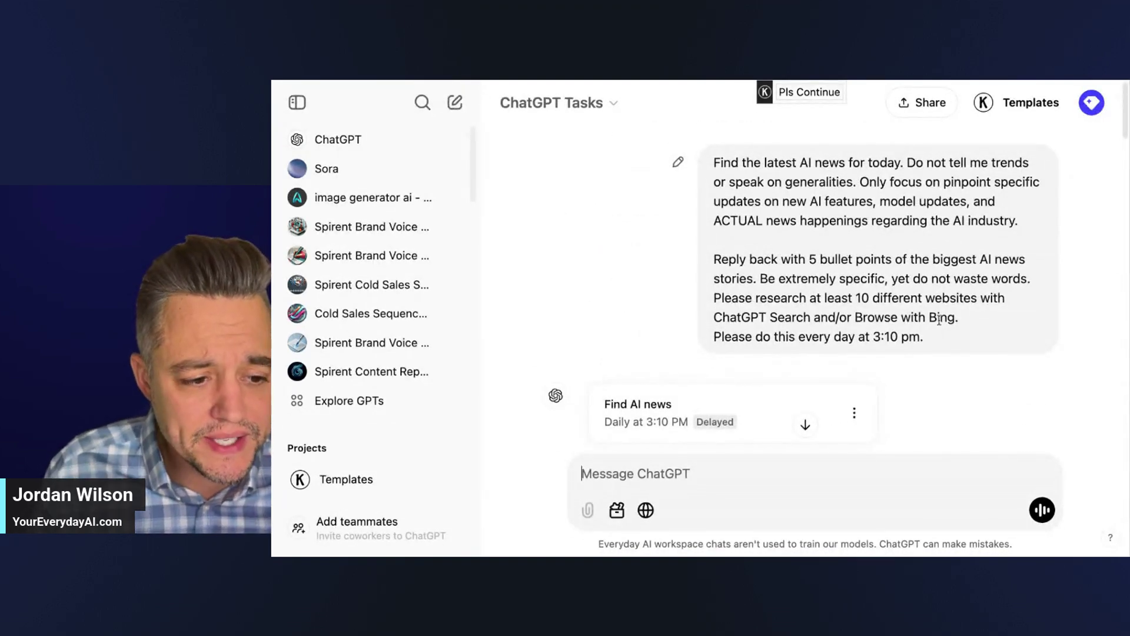
# Select the AI news prompt, then scroll through the three prompts and their Delayed task cards
pyautogui.moveTo(945, 345); pyautogui.dragTo(724, 156)
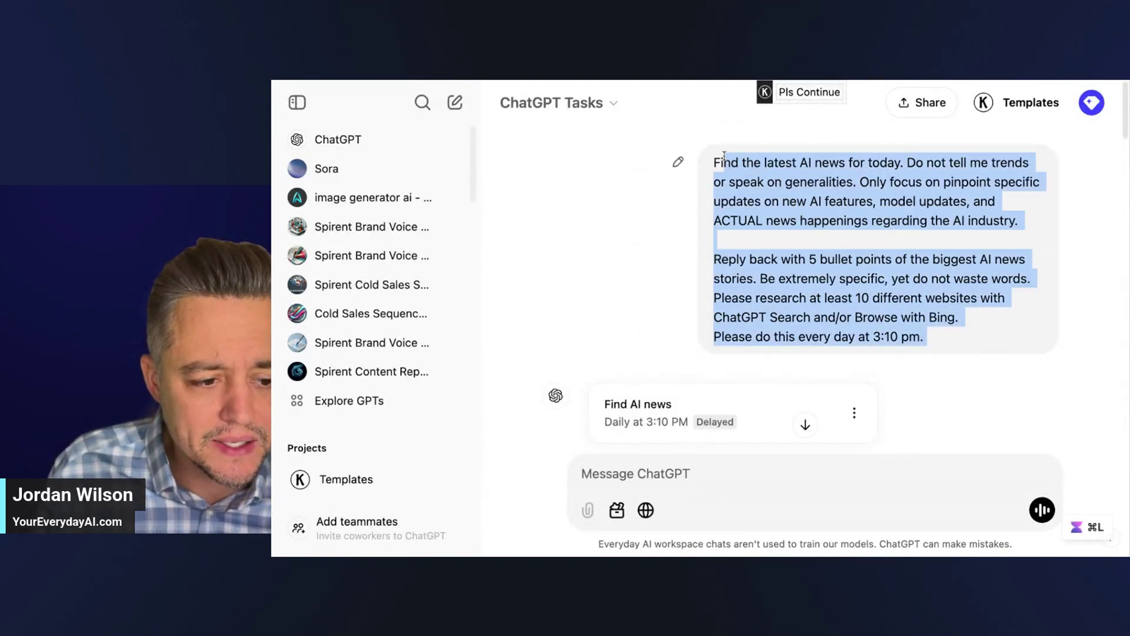
pyautogui.scroll(-2, 730, 236)
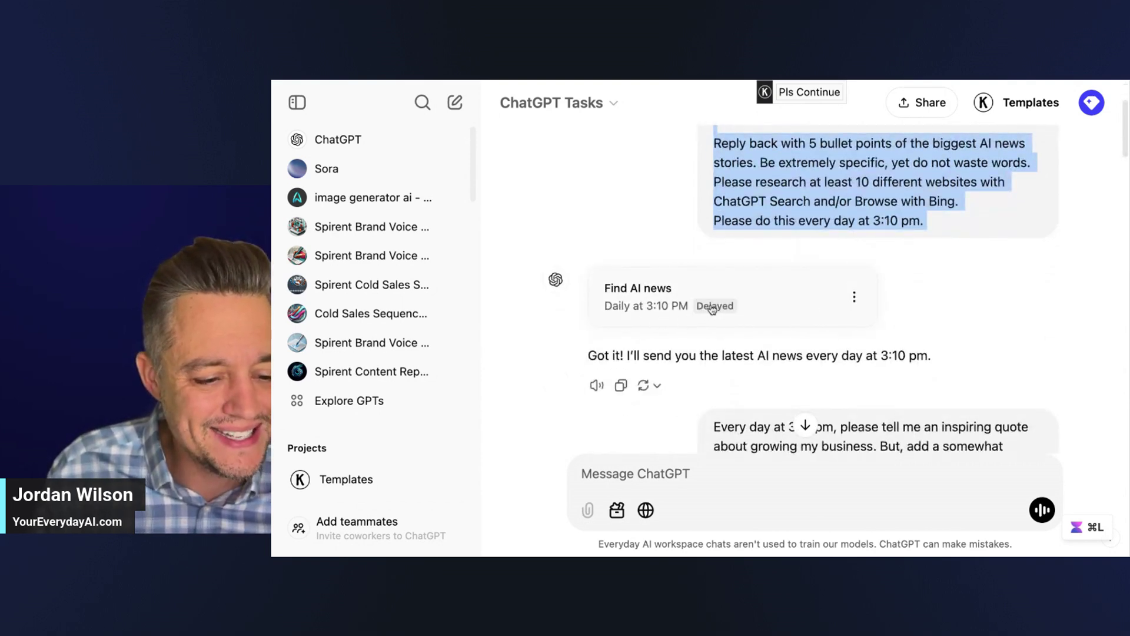
pyautogui.scroll(-3, 849, 330)
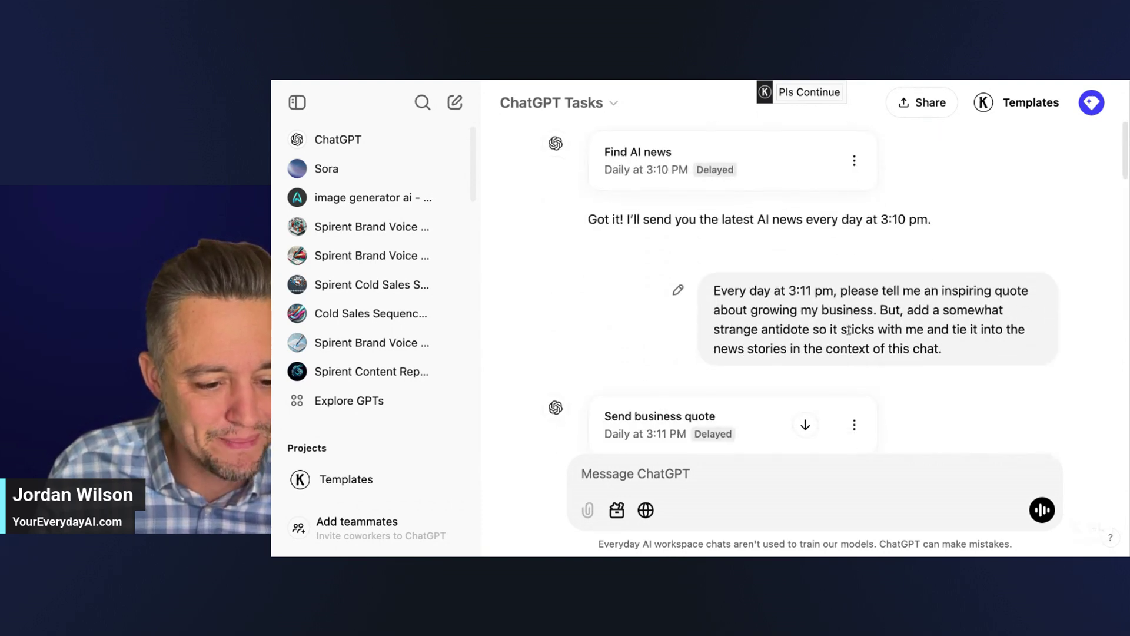
pyautogui.scroll(-3, 849, 329)
pyautogui.scroll(-2, 747, 286)
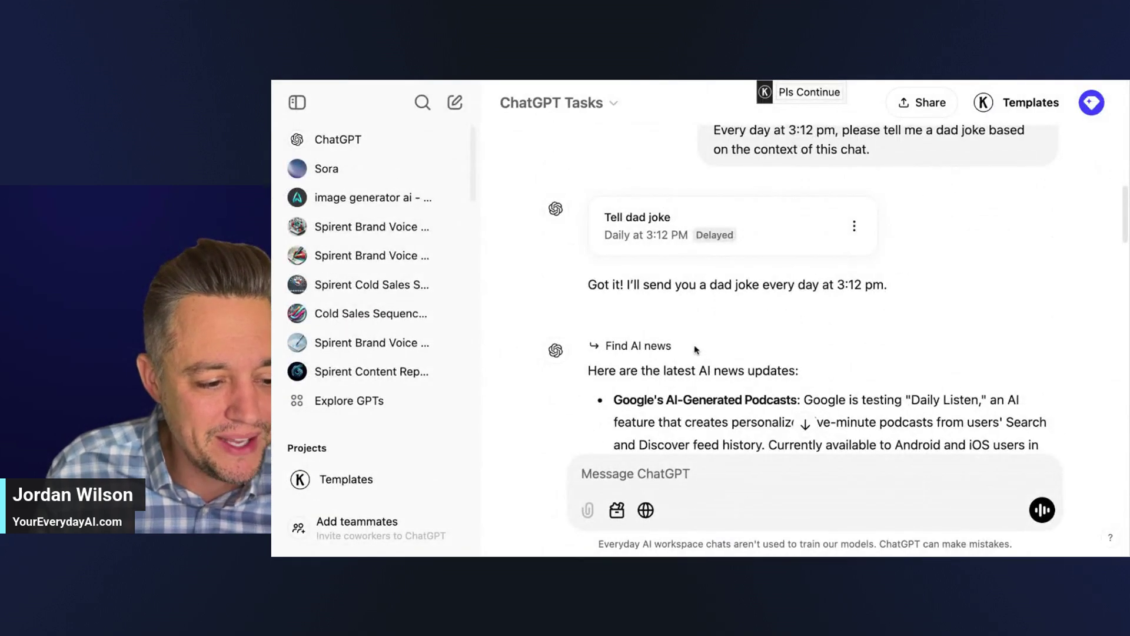
pyautogui.scroll(-1, 630, 352)
pyautogui.scroll(2, 649, 286)
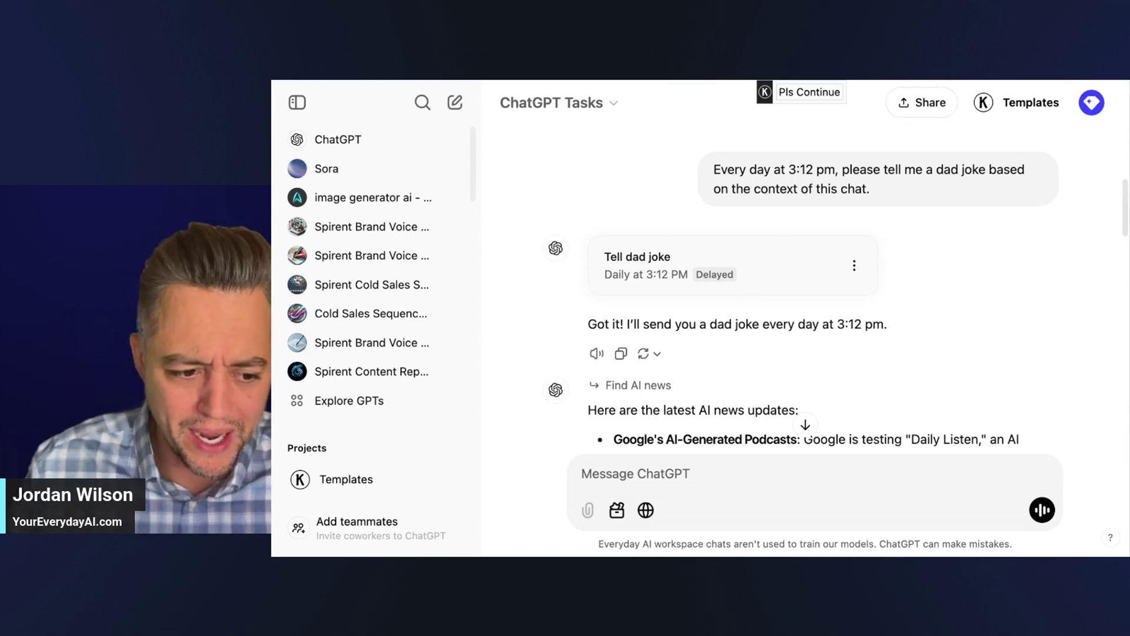
pyautogui.scroll(2, 930, 255)
pyautogui.scroll(3, 830, 260)
pyautogui.scroll(2, 830, 259)
pyautogui.scroll(1, 831, 260)
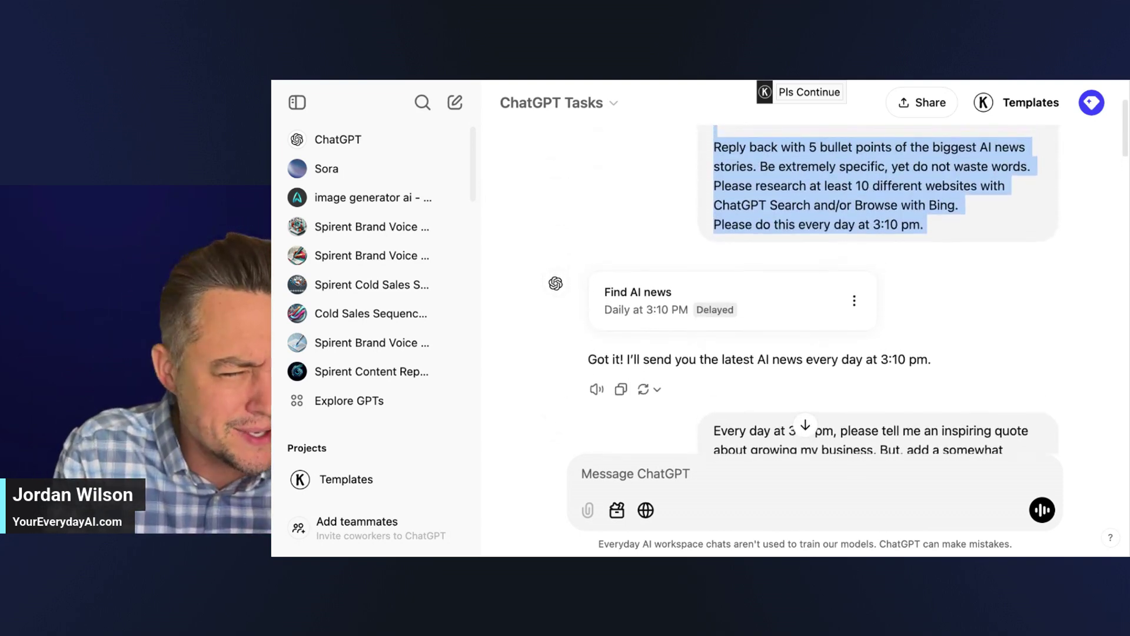
pyautogui.scroll(-1, 837, 358)
pyautogui.scroll(-1, 836, 357)
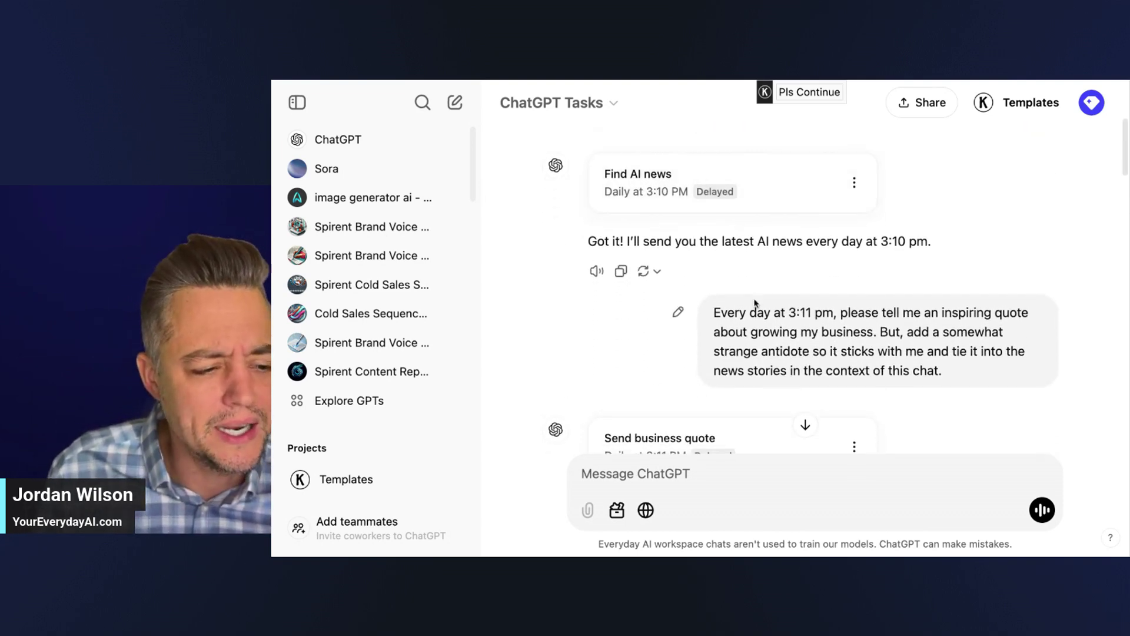
pyautogui.scroll(-1, 837, 358)
pyautogui.scroll(-2, 837, 358)
pyautogui.scroll(-1, 836, 357)
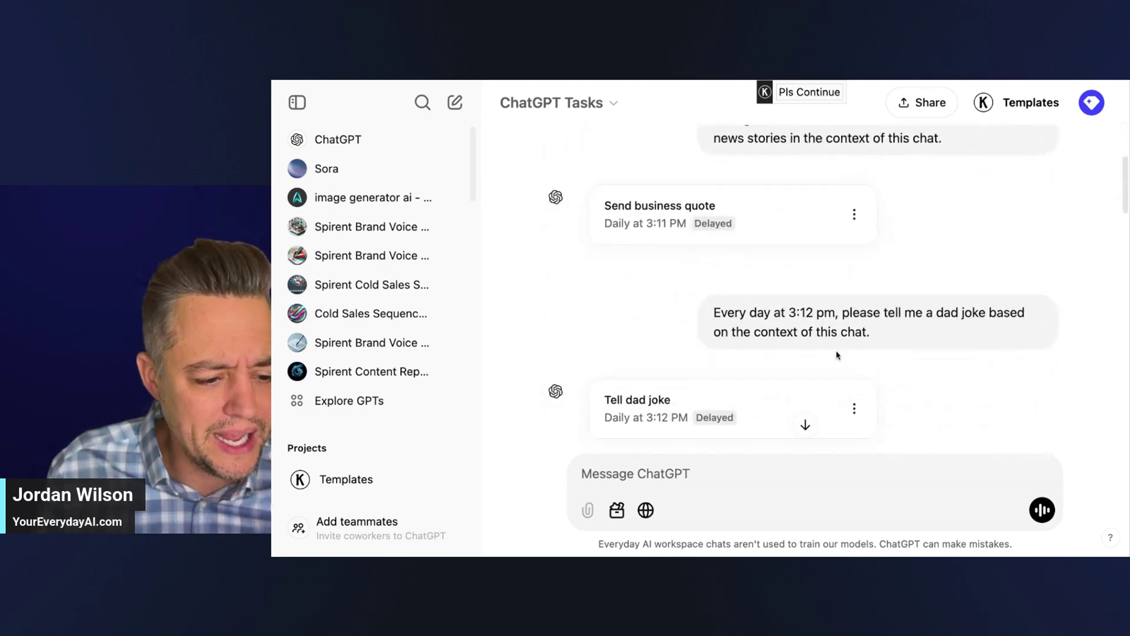
pyautogui.scroll(-2, 838, 354)
pyautogui.scroll(-2, 839, 353)
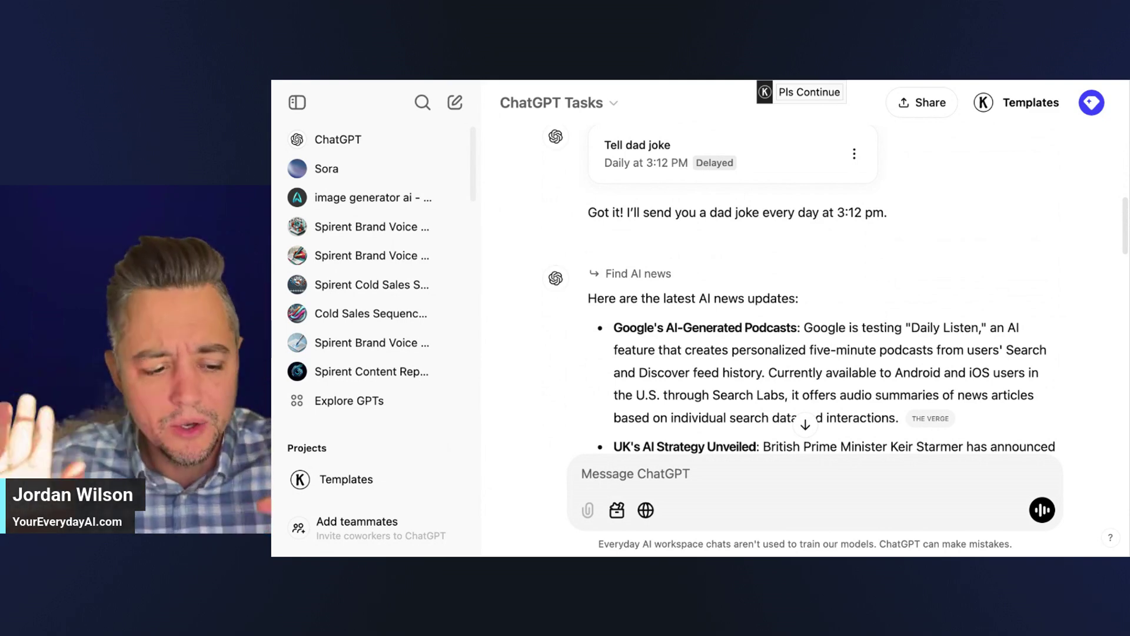
pyautogui.scroll(-1, 813, 295)
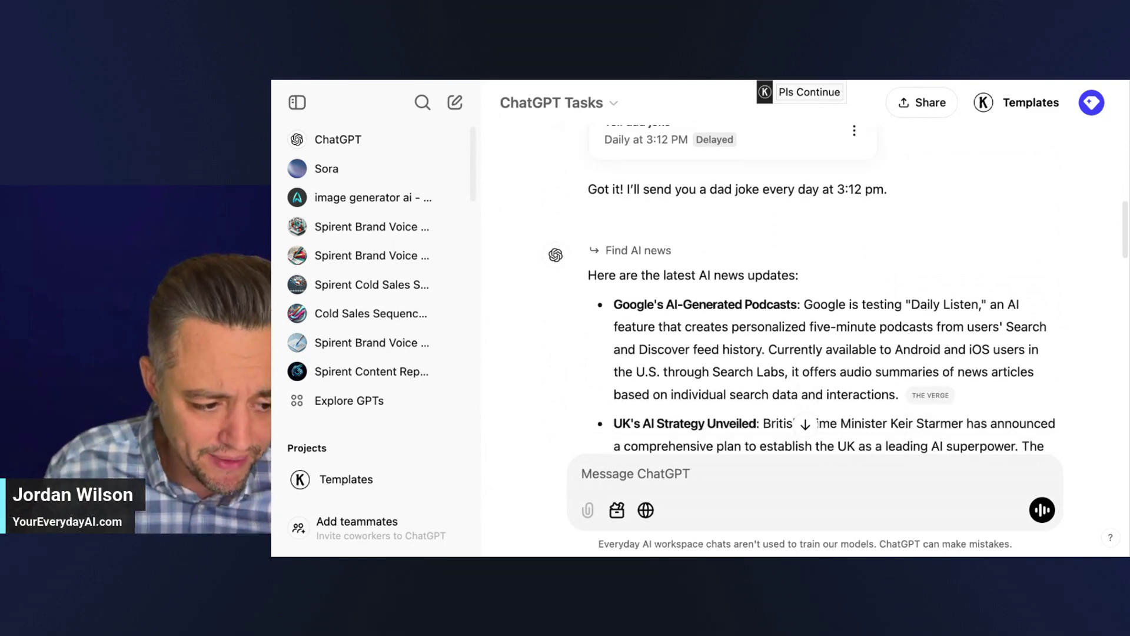
pyautogui.scroll(-1, 725, 319)
pyautogui.scroll(-3, 725, 319)
pyautogui.scroll(-3, 725, 318)
pyautogui.scroll(-3, 725, 319)
pyautogui.scroll(-3, 726, 319)
pyautogui.scroll(3, 968, 311)
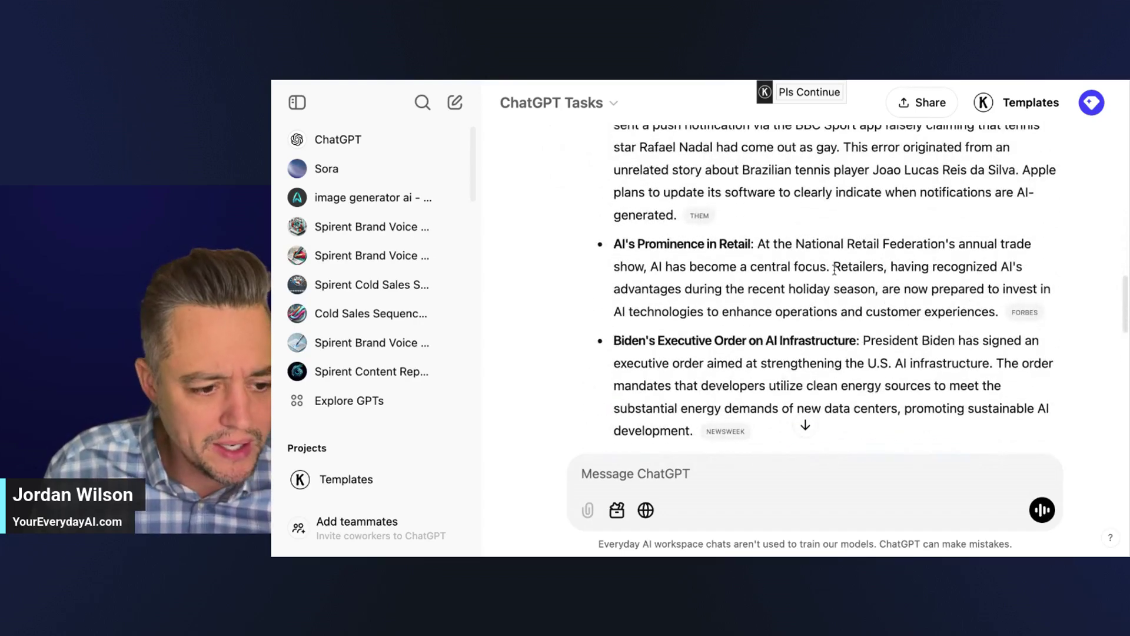
pyautogui.moveTo(700, 215)
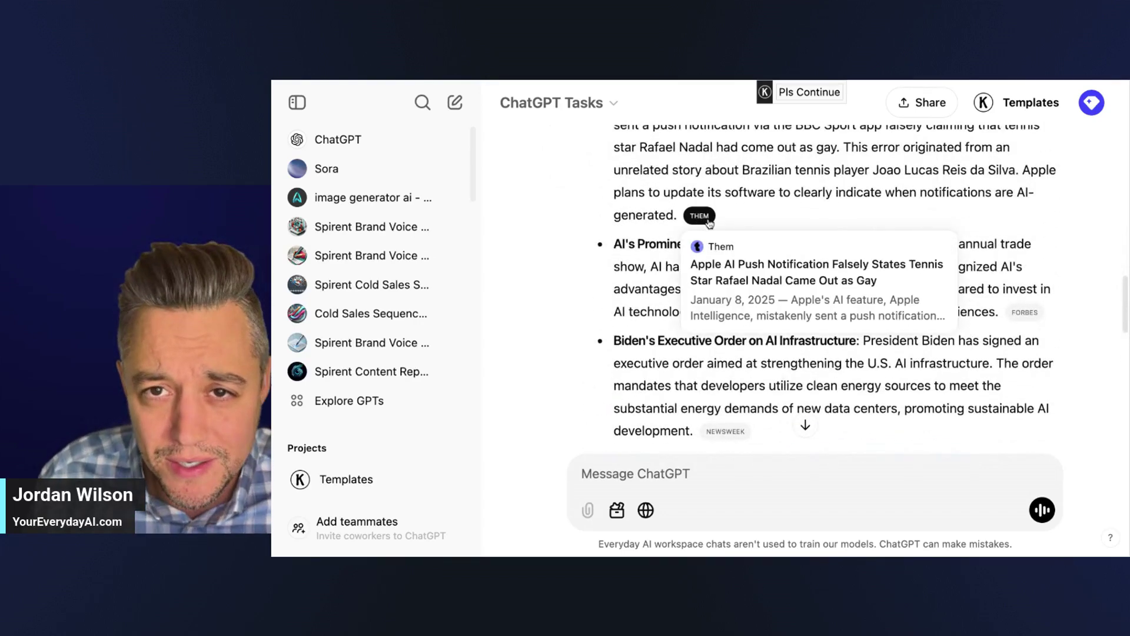
pyautogui.click(1023, 315)
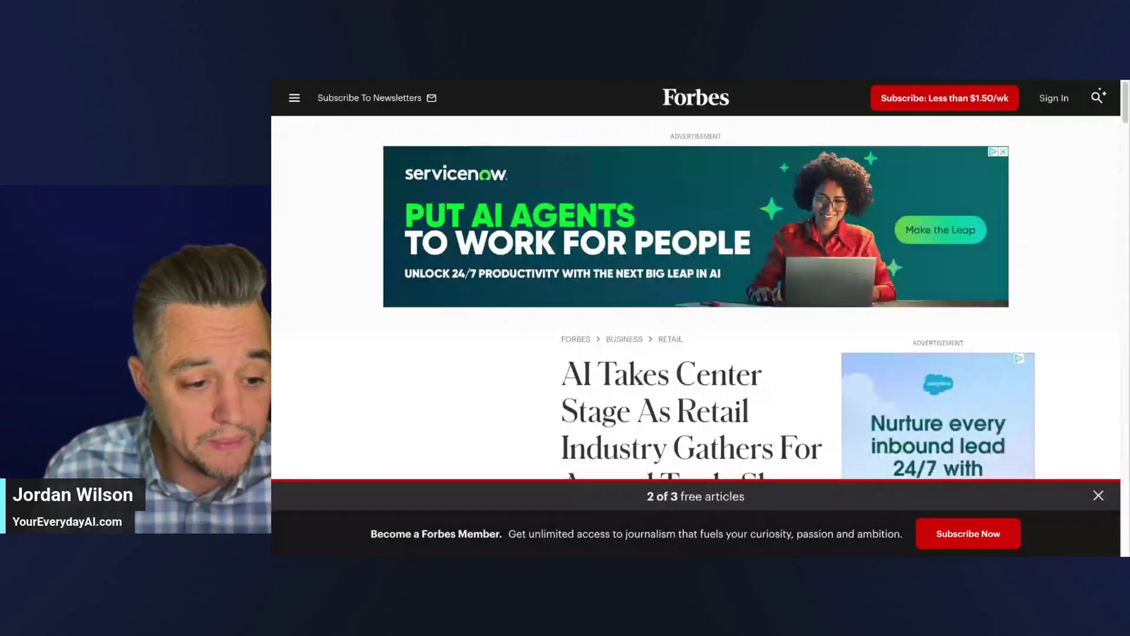
pyautogui.hotkey('ctrl', 'w')
pyautogui.scroll(-3, 668, 226)
pyautogui.scroll(-3, 668, 226)
pyautogui.scroll(-3, 659, 265)
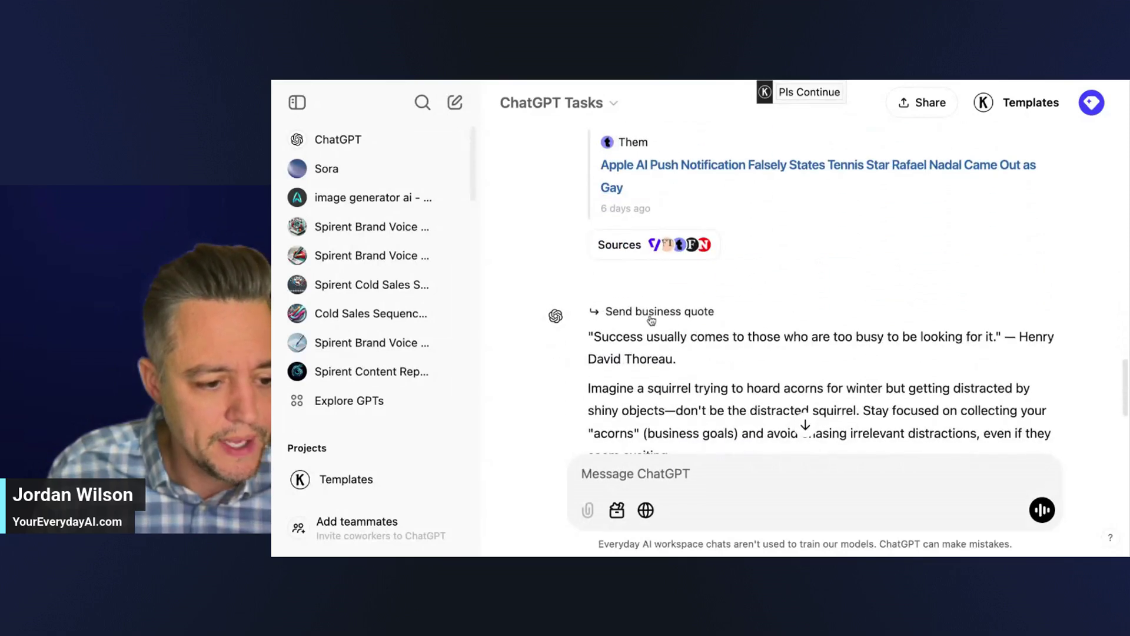
pyautogui.click(616, 314)
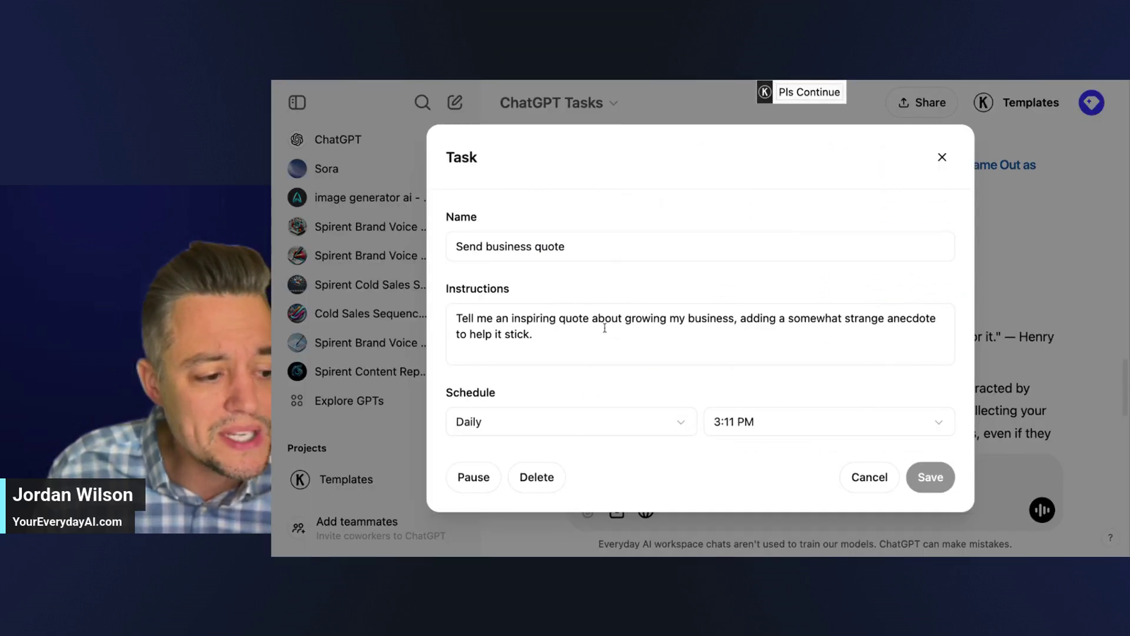
pyautogui.tripleClick(518, 337)
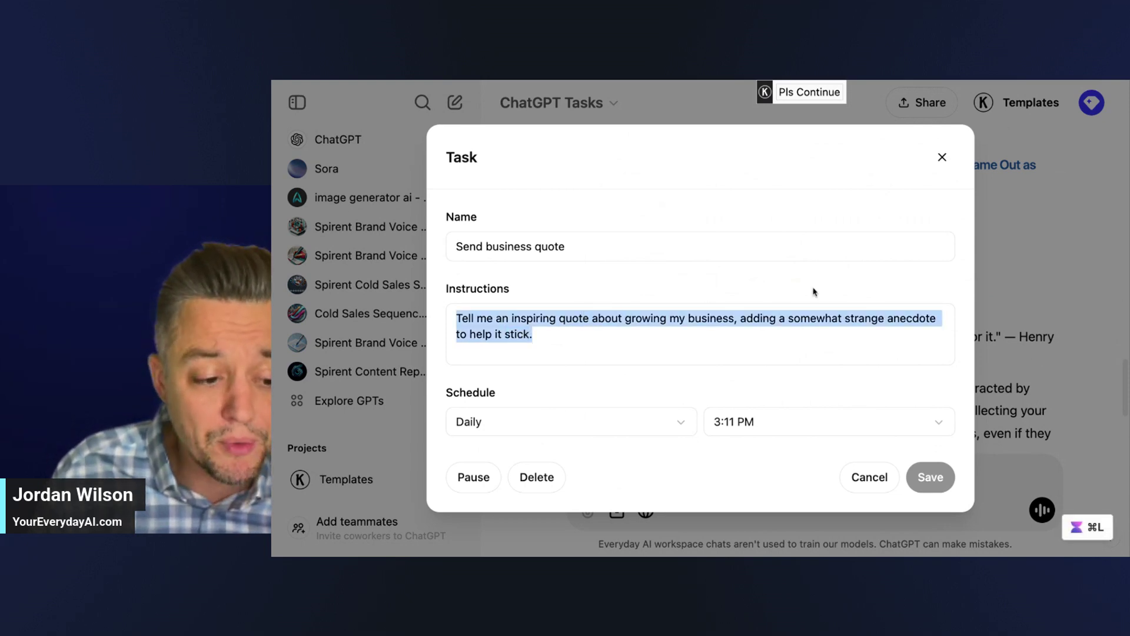
pyautogui.click(820, 332)
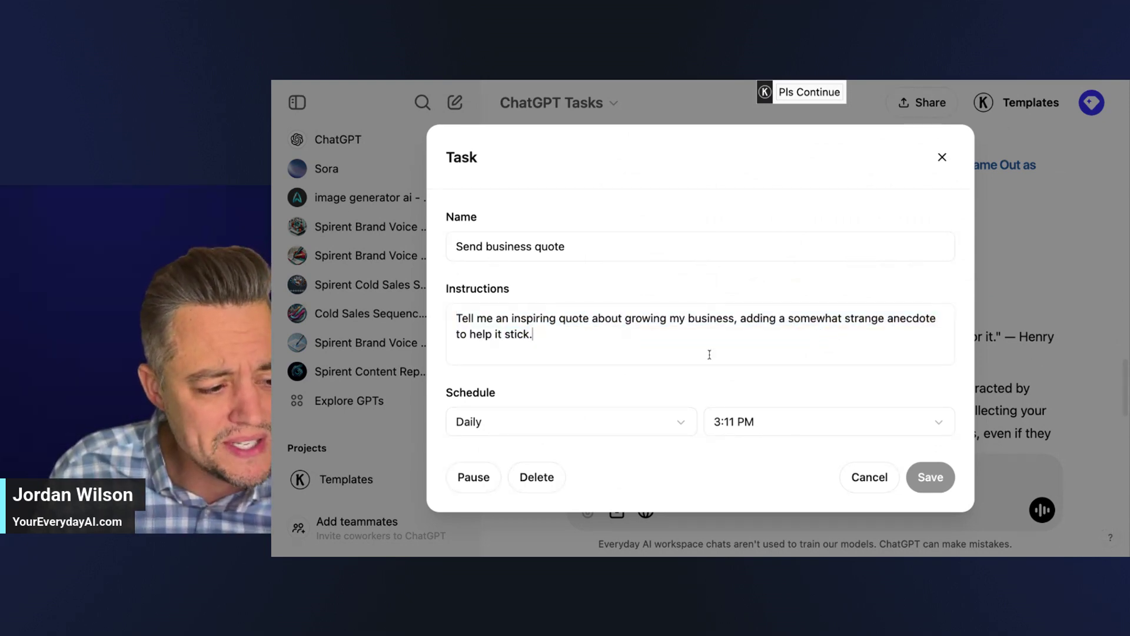
pyautogui.click(943, 158)
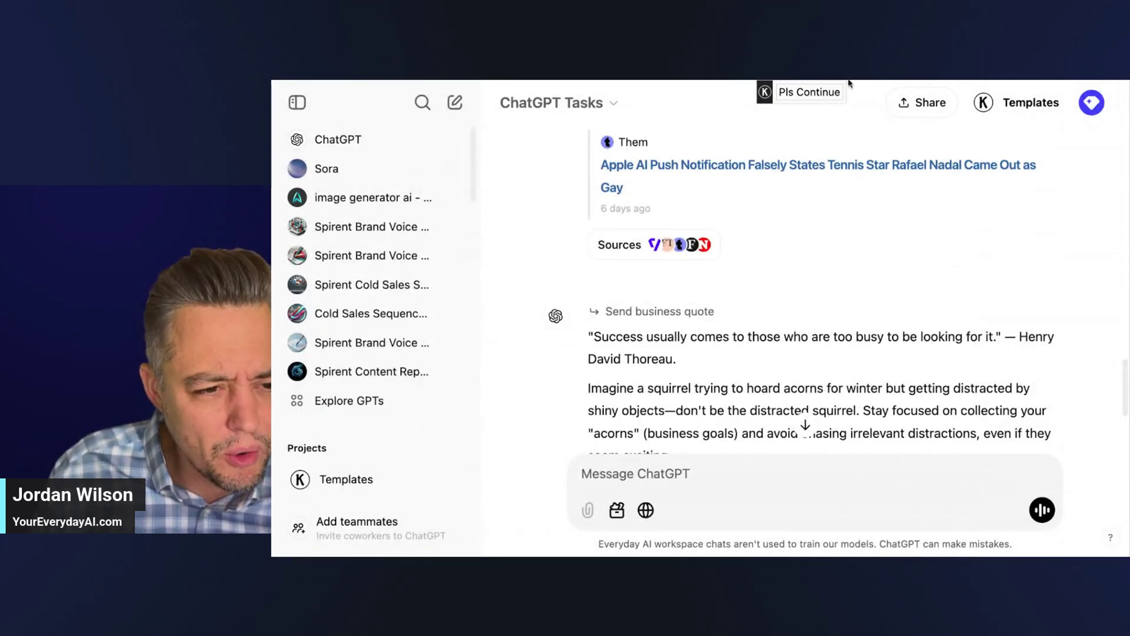
pyautogui.press('super+Tab')
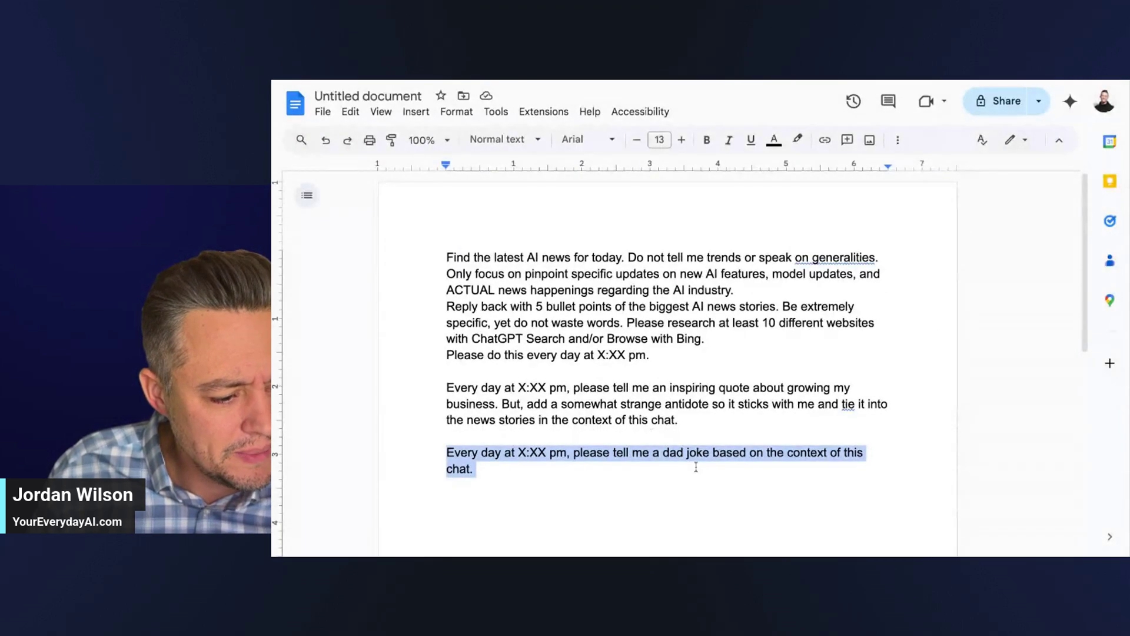
pyautogui.moveTo(680, 420); pyautogui.dragTo(505, 405)
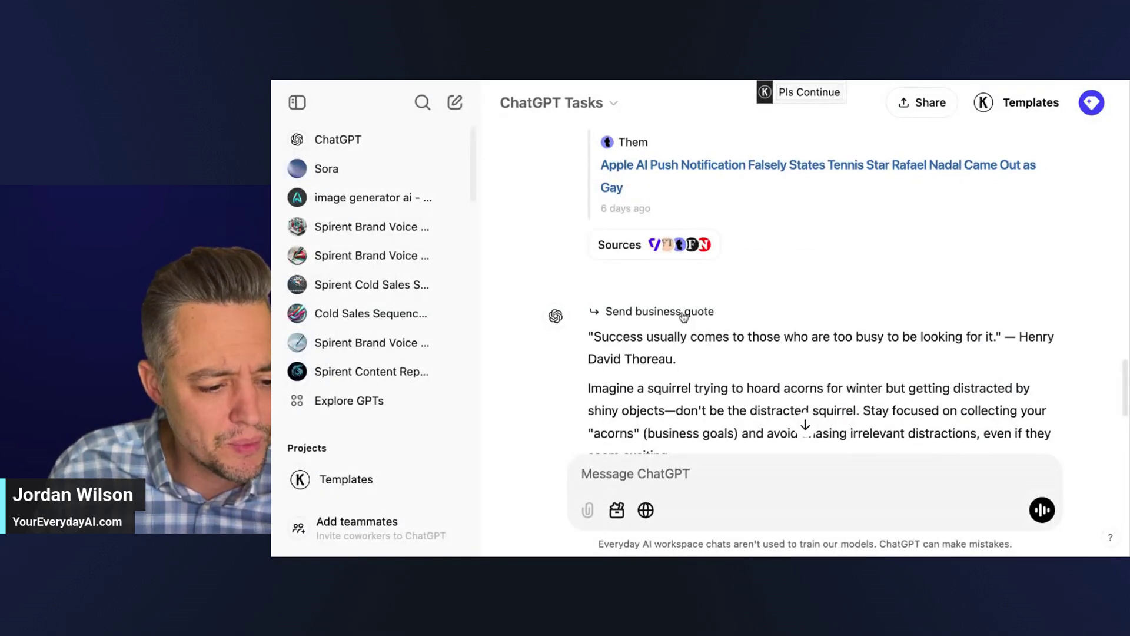
# Reopen and close the Send business quote task settings, then highlight the news tie-in line
pyautogui.click(683, 317)
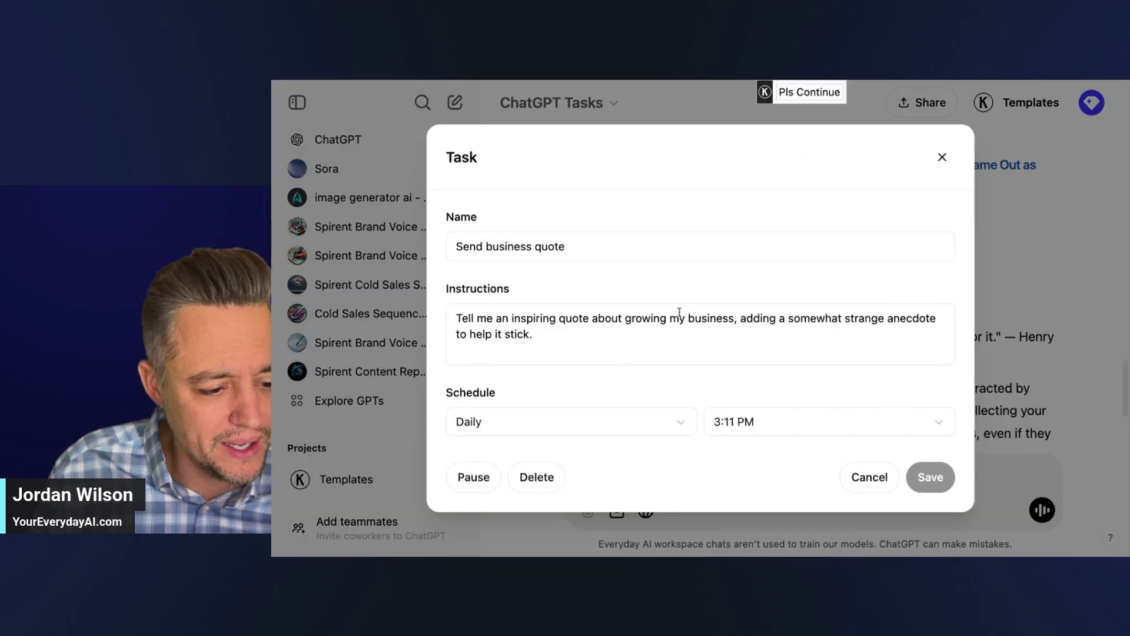
pyautogui.click(942, 157)
pyautogui.scroll(5, 839, 302)
pyautogui.scroll(5, 839, 302)
pyautogui.scroll(5, 839, 302)
pyautogui.scroll(5, 839, 302)
pyautogui.scroll(2, 871, 315)
pyautogui.scroll(3, 871, 313)
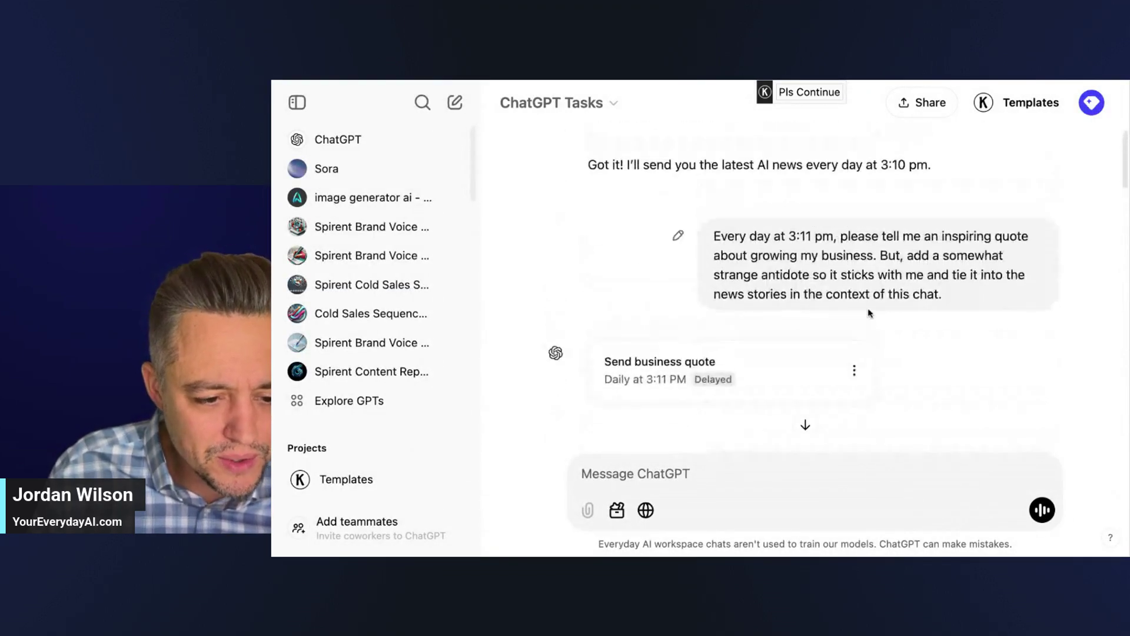
pyautogui.moveTo(942, 294)
pyautogui.mouseDown()
pyautogui.moveTo(885, 279)
pyautogui.moveTo(968, 281)
pyautogui.mouseUp()
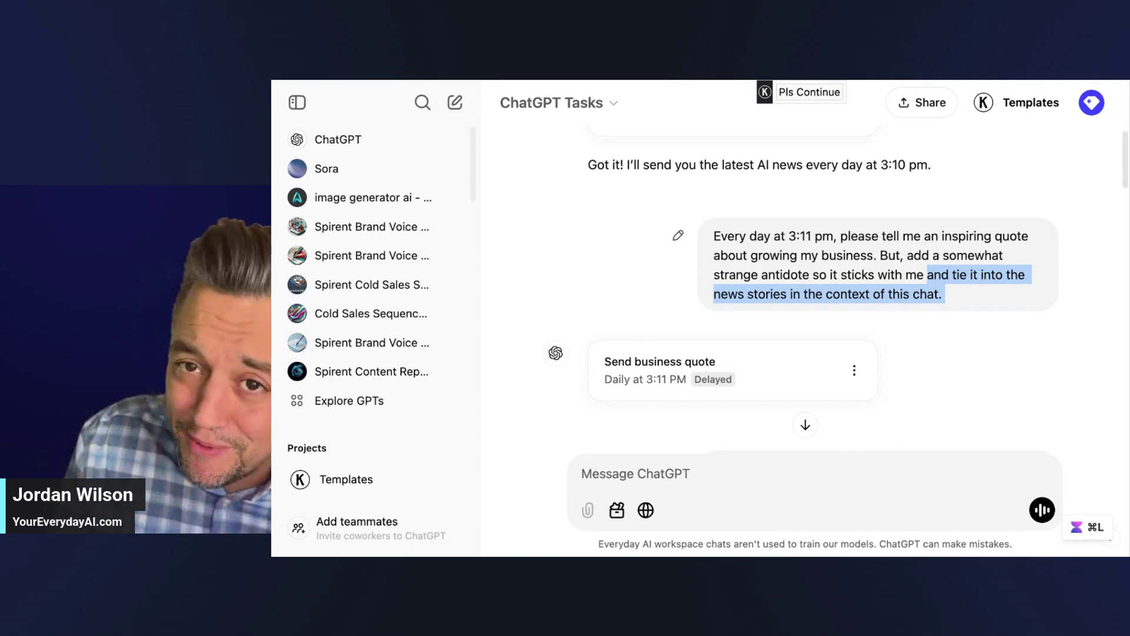
# Highlight the Thoreau quote in the business quote reply, then clear the selection
pyautogui.scroll(-2, 706, 350)
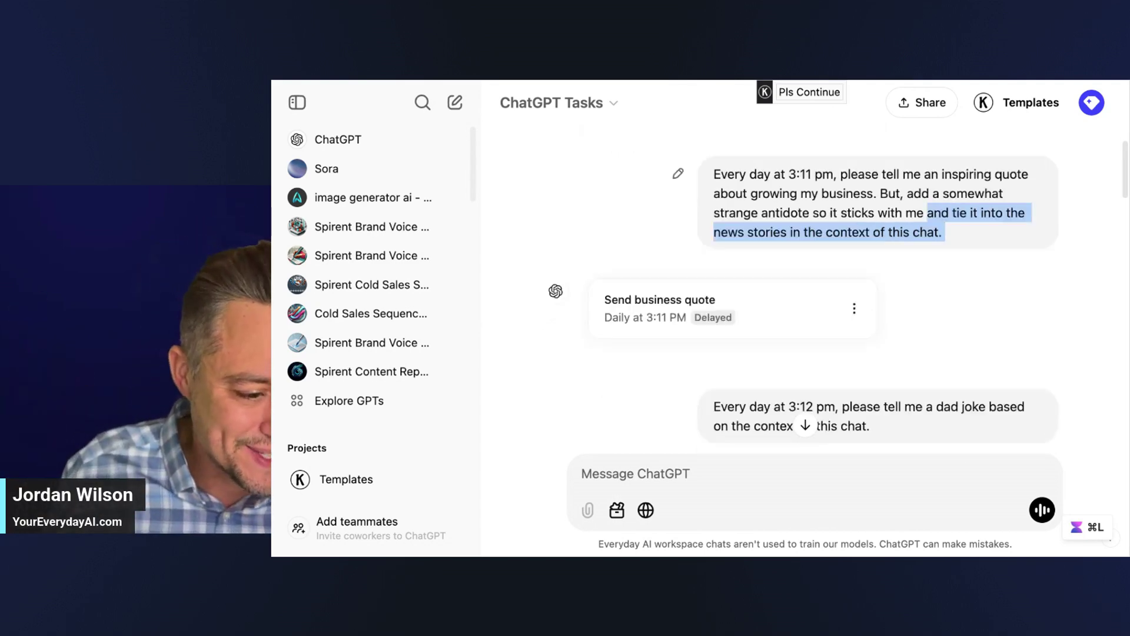
pyautogui.scroll(-3, 706, 350)
pyautogui.scroll(-3, 706, 350)
pyautogui.scroll(-1, 706, 351)
pyautogui.scroll(-3, 706, 350)
pyautogui.scroll(-3, 754, 252)
pyautogui.scroll(-3, 754, 252)
pyautogui.scroll(-1, 753, 252)
pyautogui.scroll(-4, 754, 252)
pyautogui.scroll(-2, 754, 252)
pyautogui.scroll(1, 736, 236)
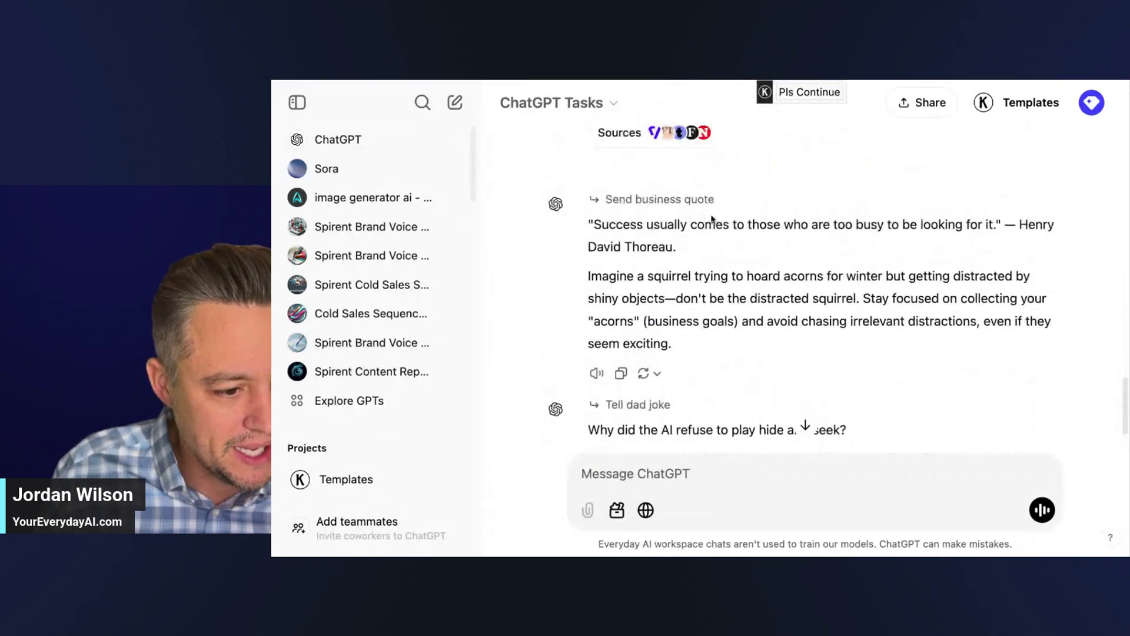
pyautogui.moveTo(695, 250); pyautogui.dragTo(583, 228)
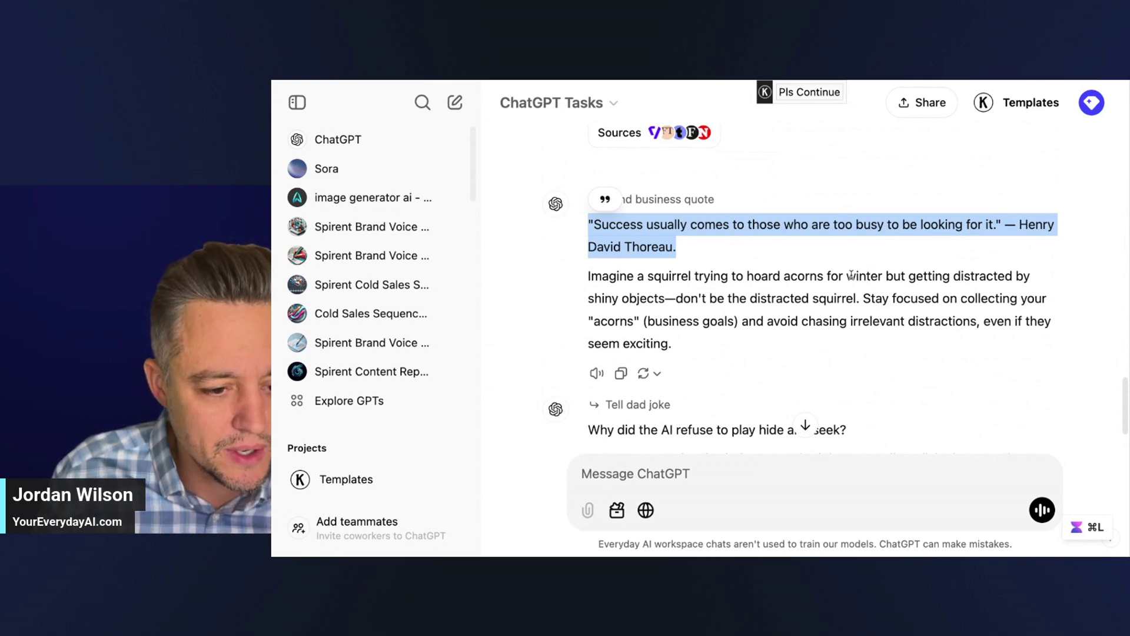
pyautogui.click(1010, 251)
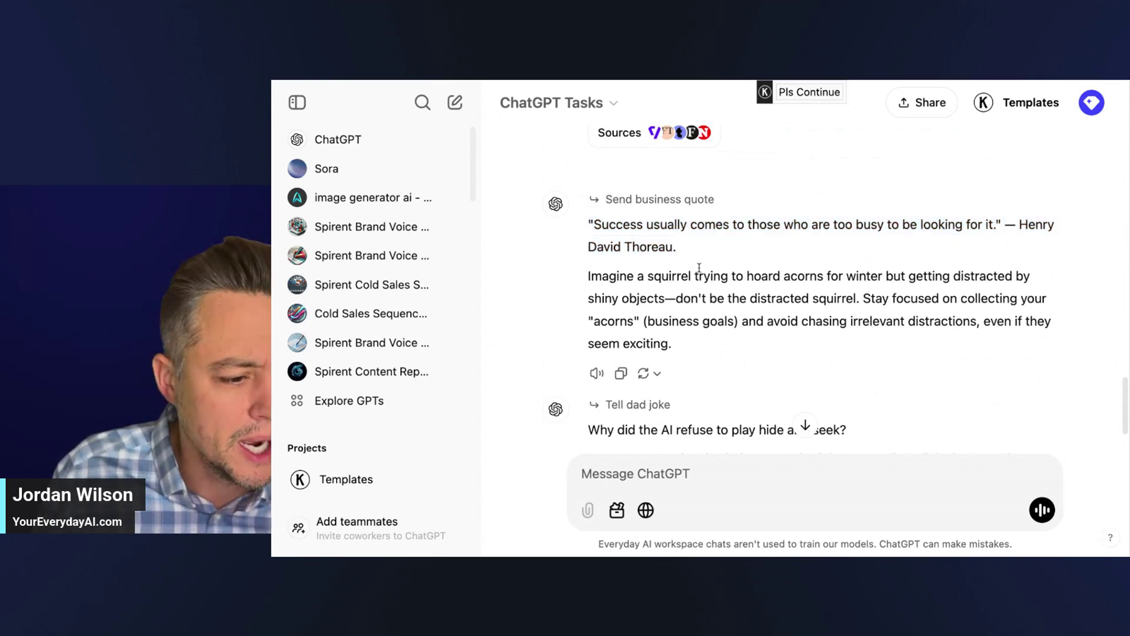
# Highlight the squirrel anecdote and the acorn-collecting advice, clearing each selection
pyautogui.moveTo(645, 274); pyautogui.dragTo(816, 315)
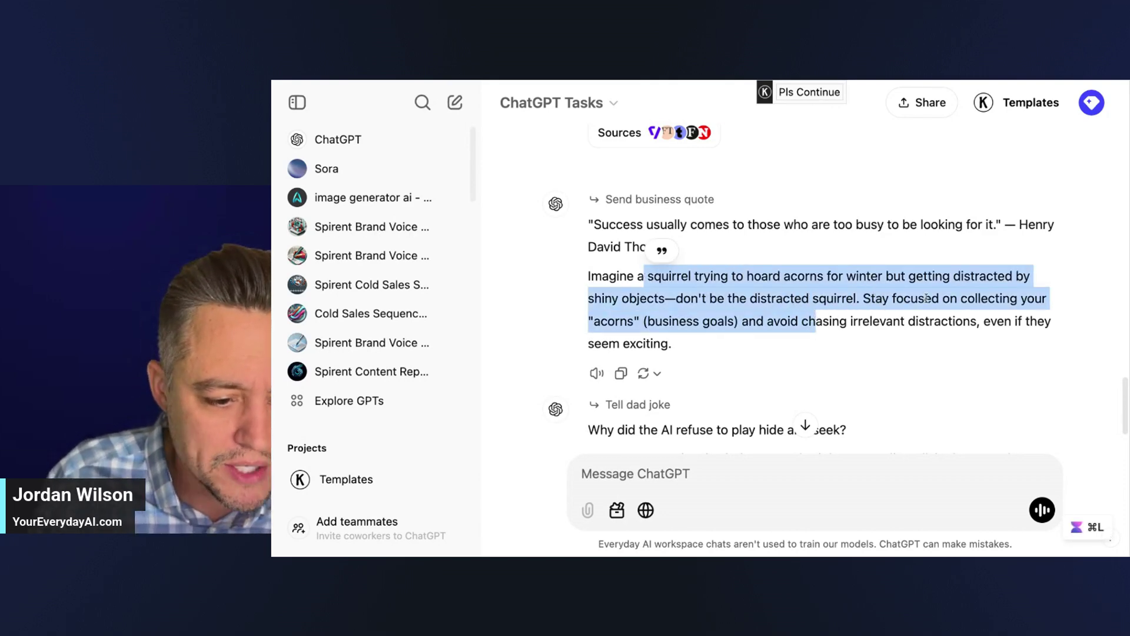
pyautogui.click(685, 301)
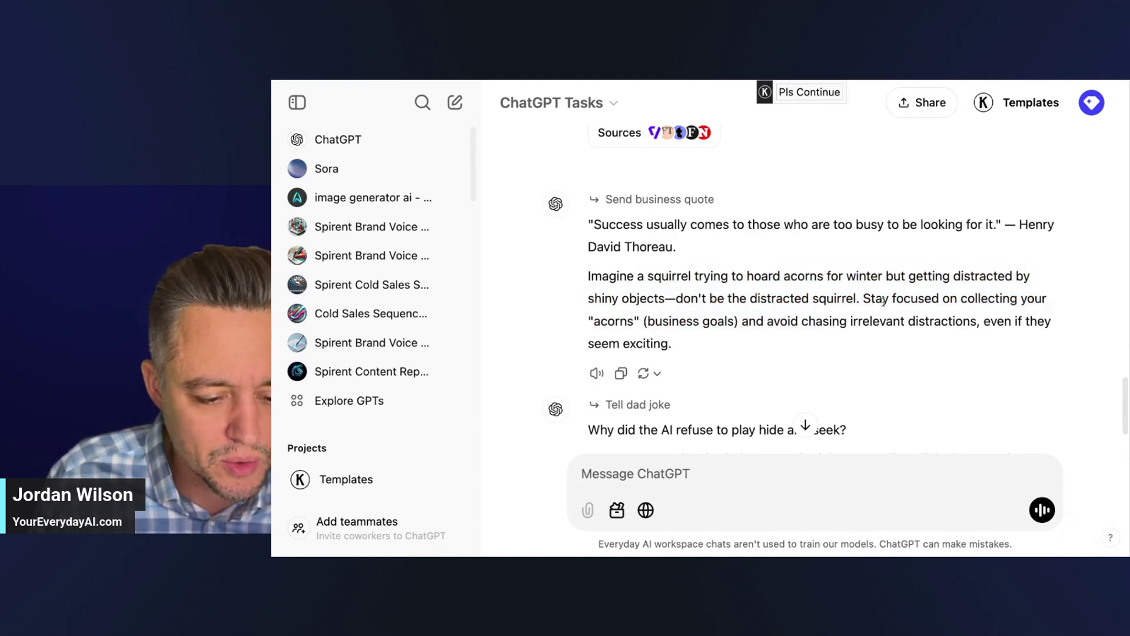
pyautogui.moveTo(871, 300)
pyautogui.mouseDown()
pyautogui.moveTo(917, 318)
pyautogui.moveTo(916, 336)
pyautogui.mouseUp()
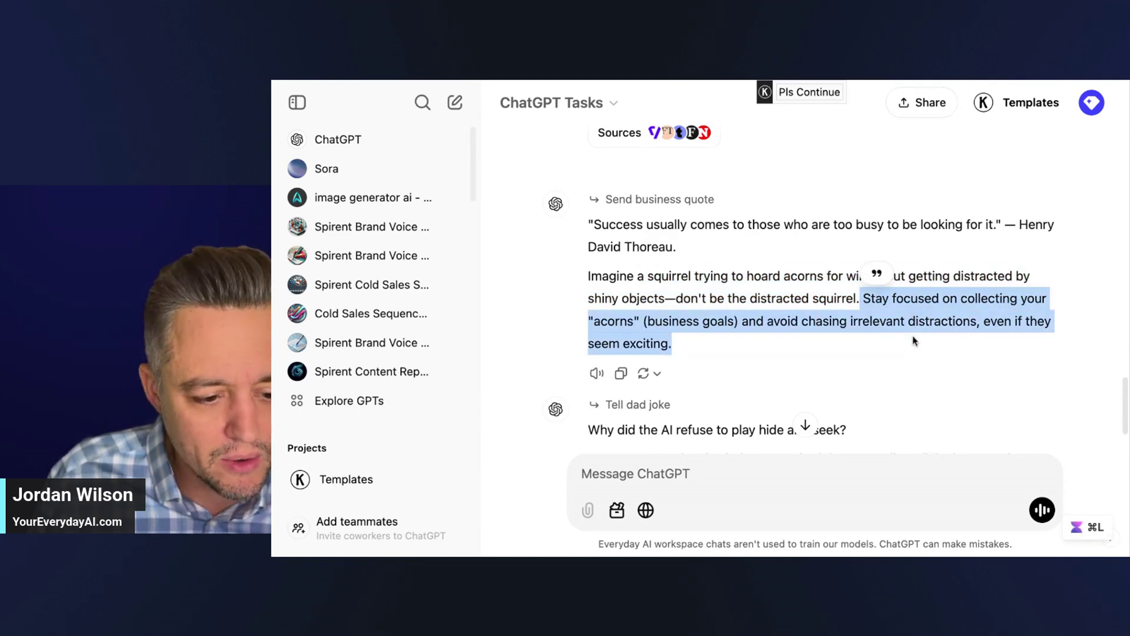
pyautogui.click(868, 326)
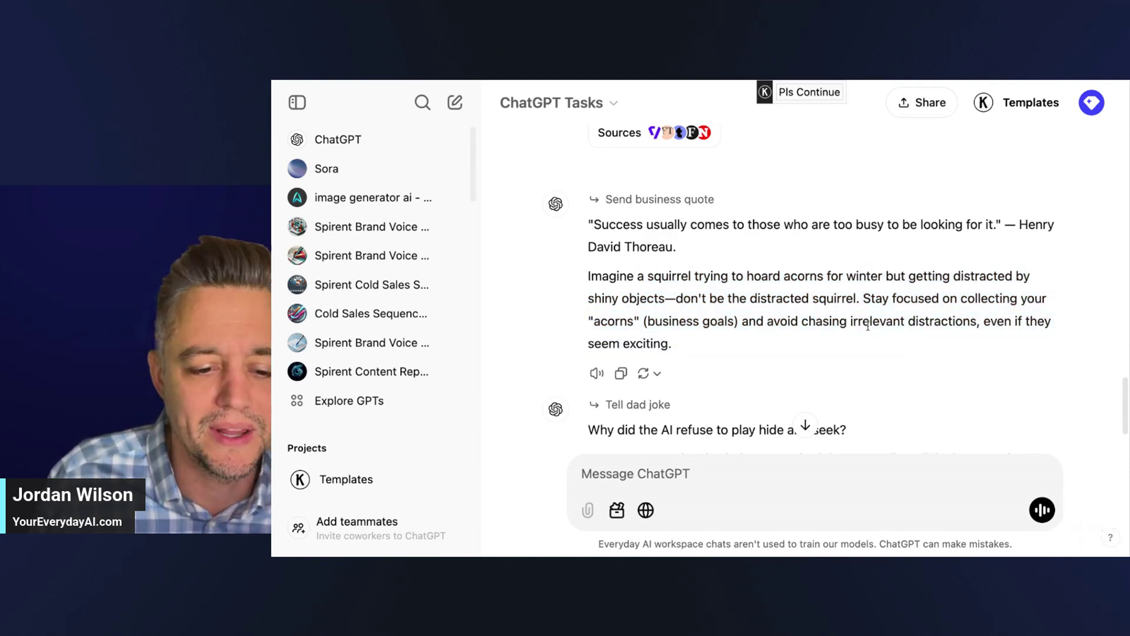
# Jump back to the Tell dad joke task and highlight its dad joke request
pyautogui.scroll(-2, 867, 325)
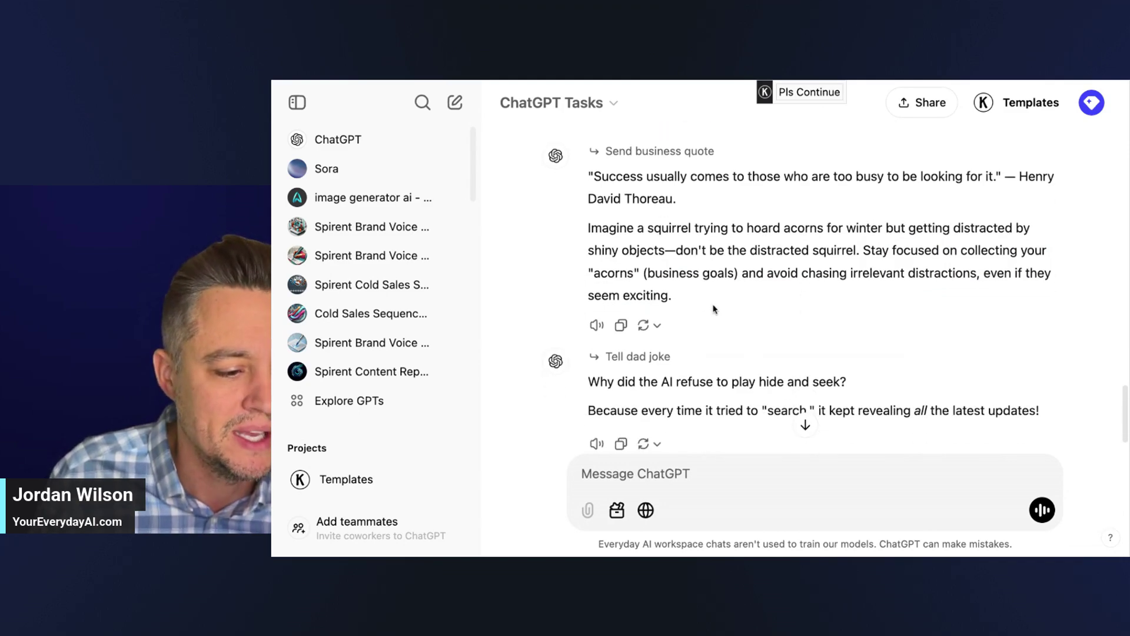
pyautogui.click(681, 351)
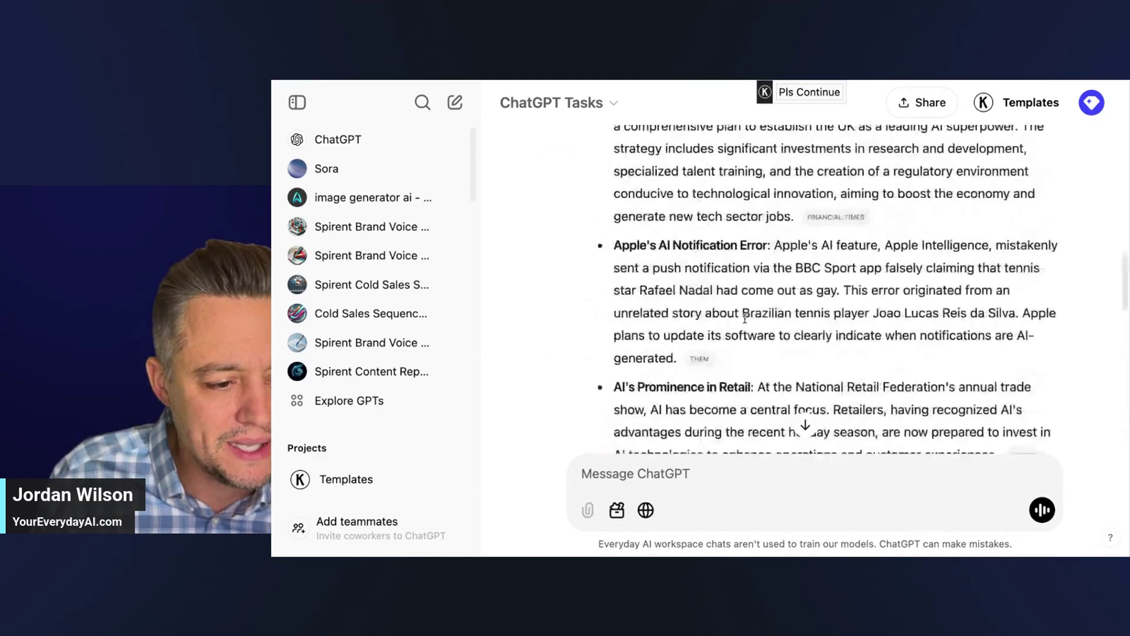
pyautogui.scroll(1, 746, 318)
pyautogui.scroll(1, 747, 318)
pyautogui.scroll(1, 747, 318)
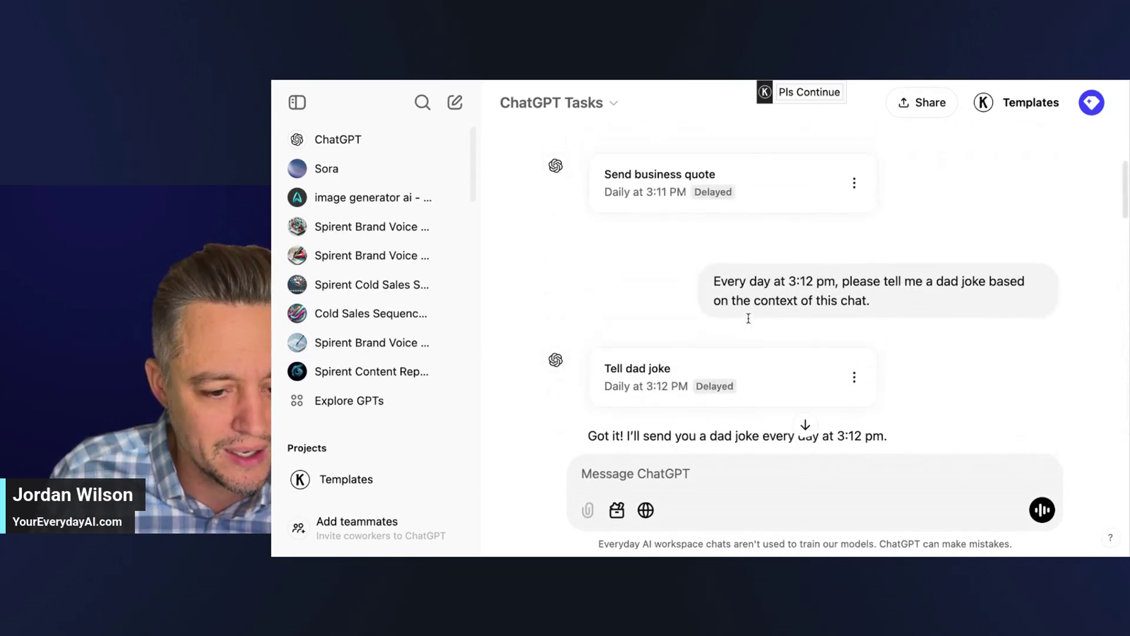
pyautogui.moveTo(863, 295); pyautogui.dragTo(835, 283)
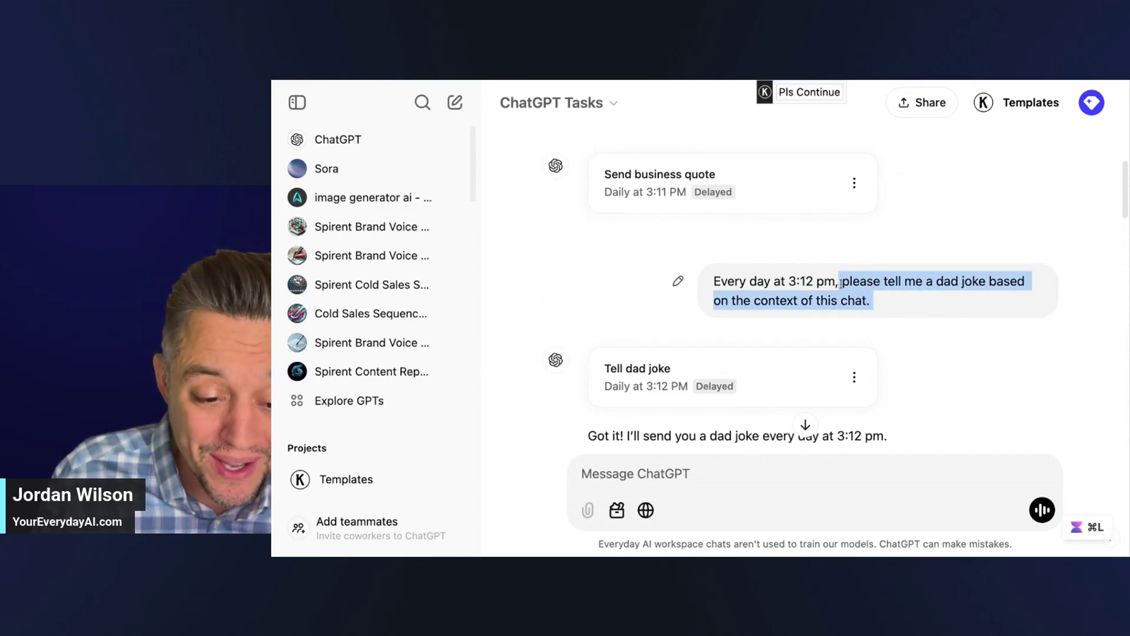
# View the Tell dad joke task details, highlight its instruction, and close without changes
pyautogui.scroll(-1, 924, 332)
pyautogui.scroll(-2, 925, 332)
pyautogui.scroll(-4, 924, 332)
pyautogui.scroll(-2, 925, 331)
pyautogui.scroll(-4, 925, 332)
pyautogui.scroll(-8, 883, 330)
pyautogui.scroll(-2, 765, 321)
pyautogui.scroll(-1, 673, 314)
pyautogui.click(645, 305)
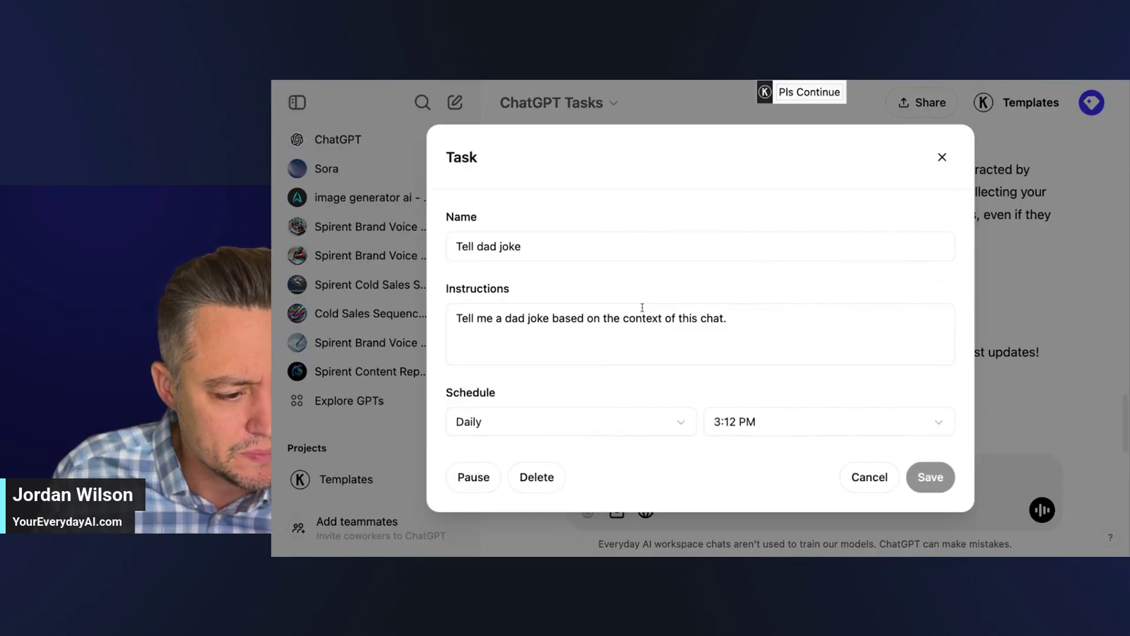
pyautogui.tripleClick(682, 319)
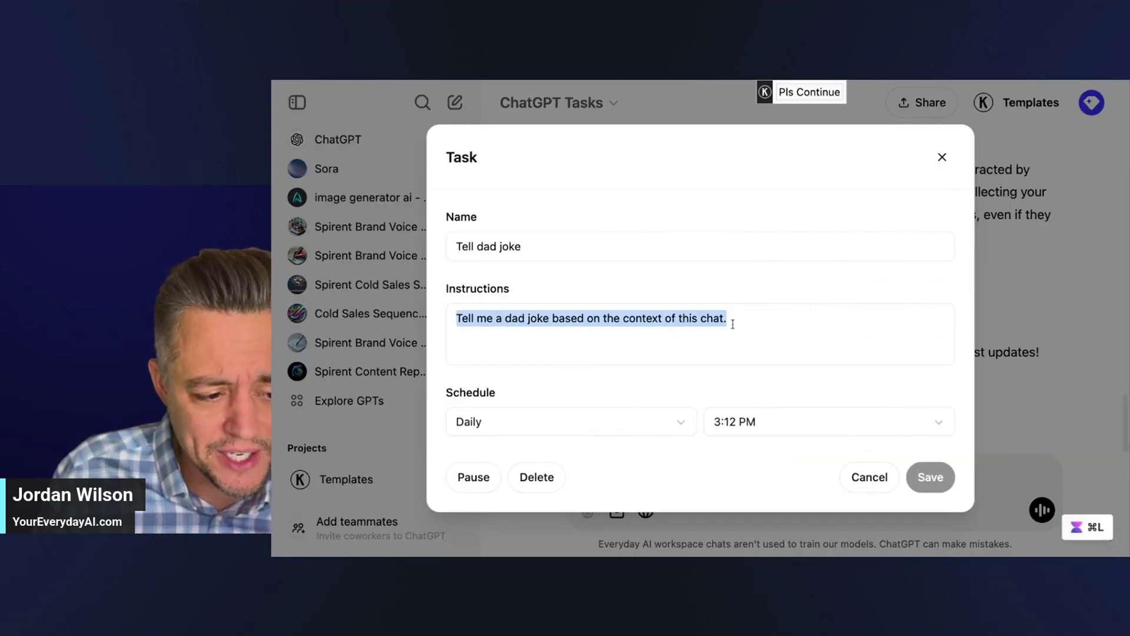
pyautogui.click(943, 158)
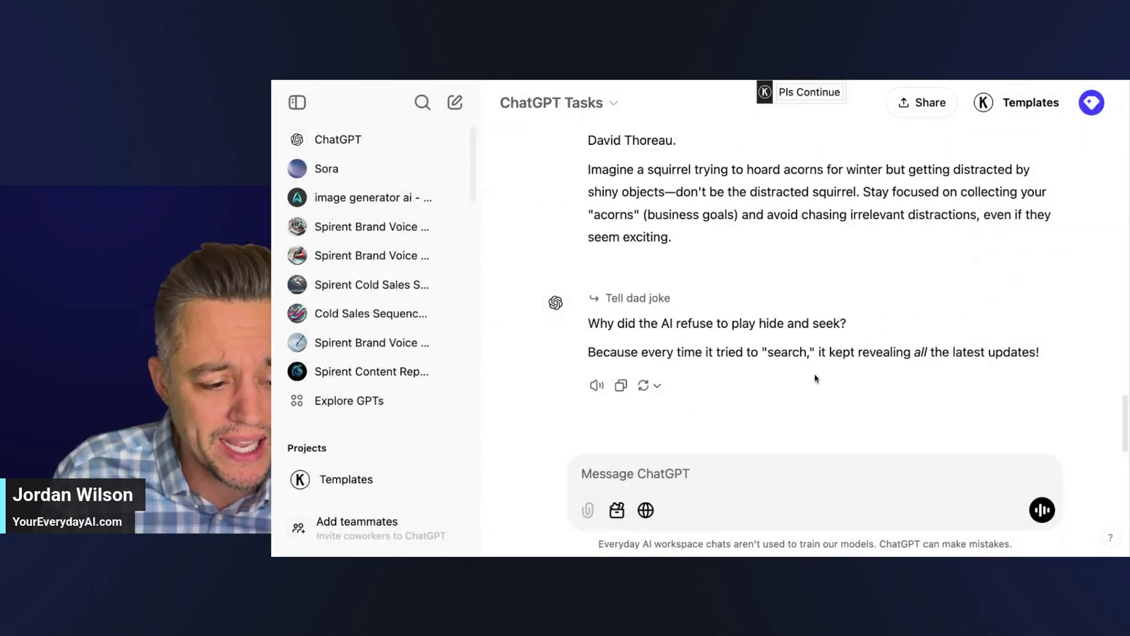
# Highlight the dad joke's punchline and the word 'updates', then scroll back through the chat
pyautogui.tripleClick(692, 353)
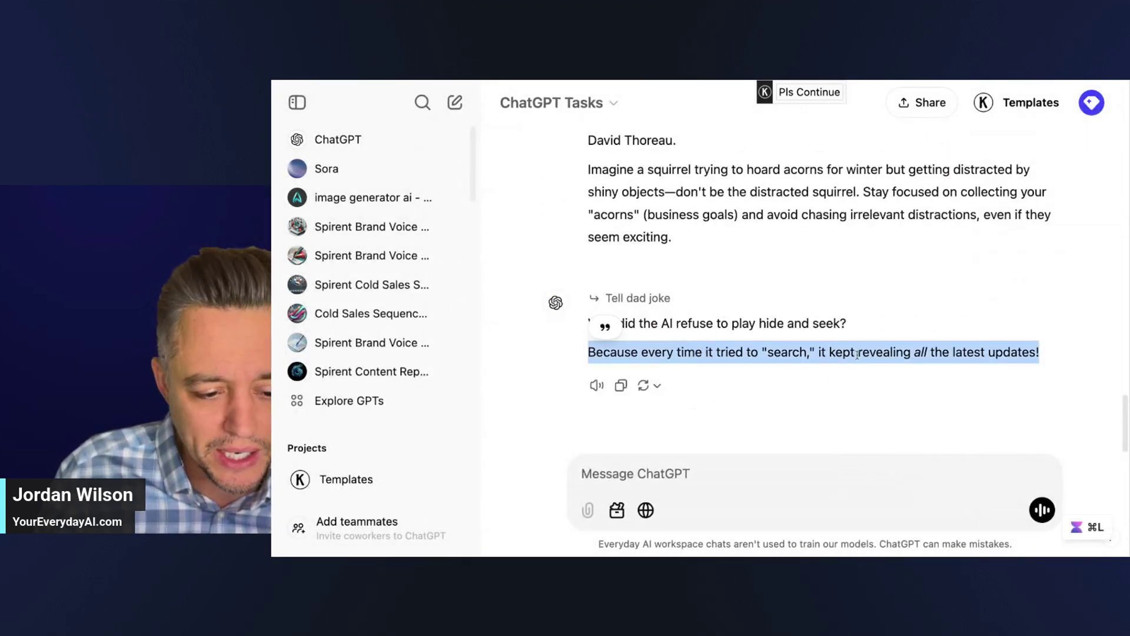
pyautogui.doubleClick(983, 358)
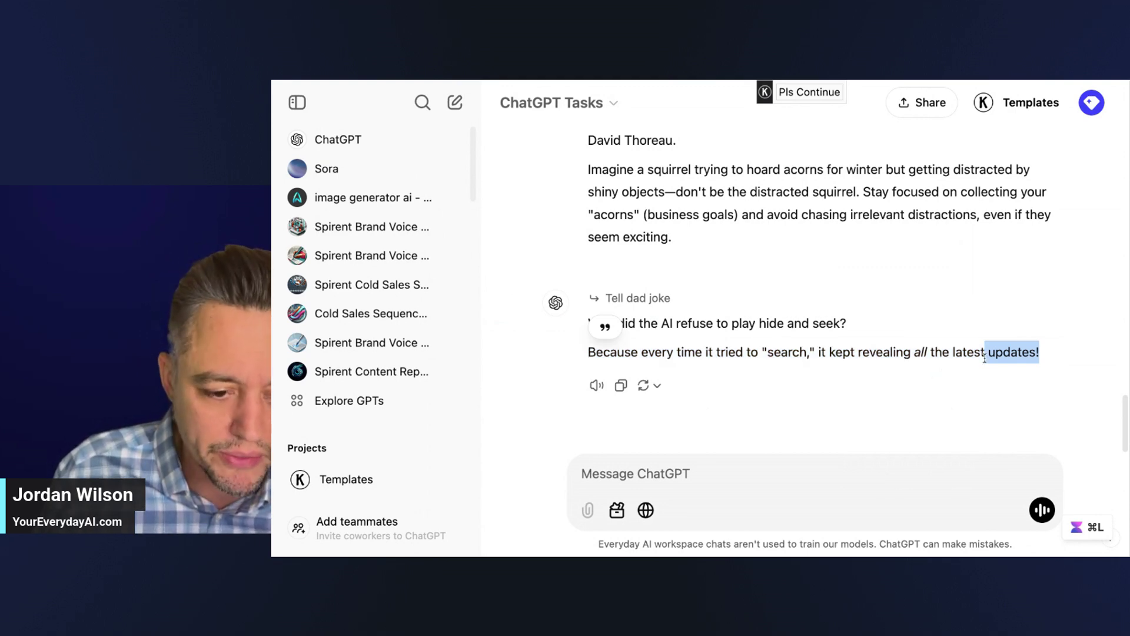
pyautogui.click(984, 358)
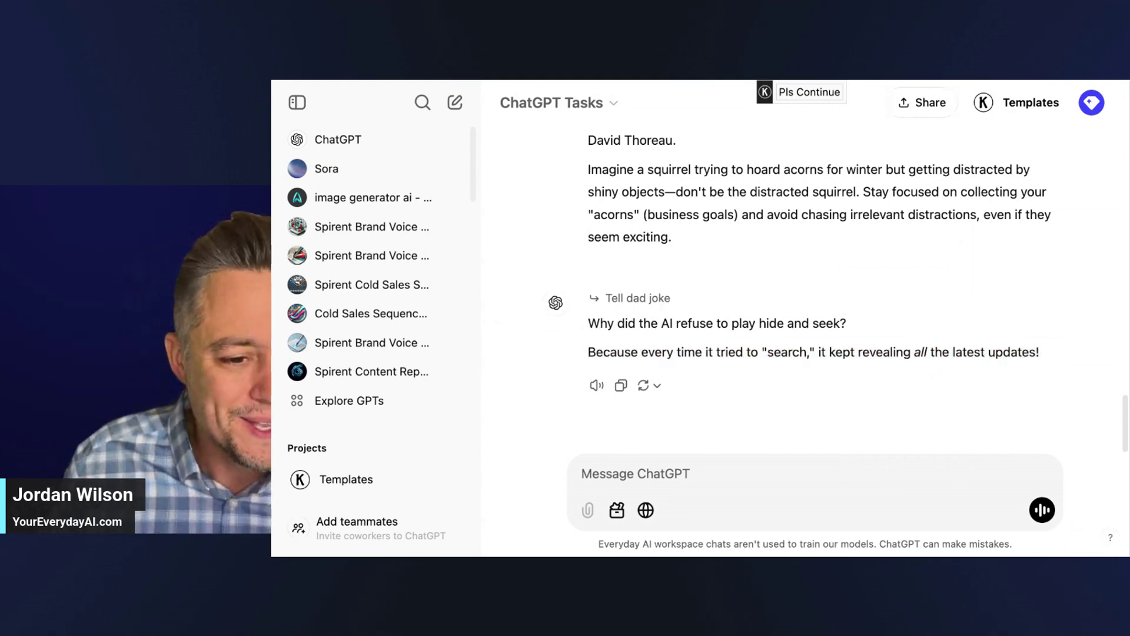
pyautogui.moveTo(982, 272)
pyautogui.scroll(2, 857, 235)
pyautogui.scroll(3, 858, 236)
pyautogui.scroll(2, 858, 238)
pyautogui.scroll(1, 858, 241)
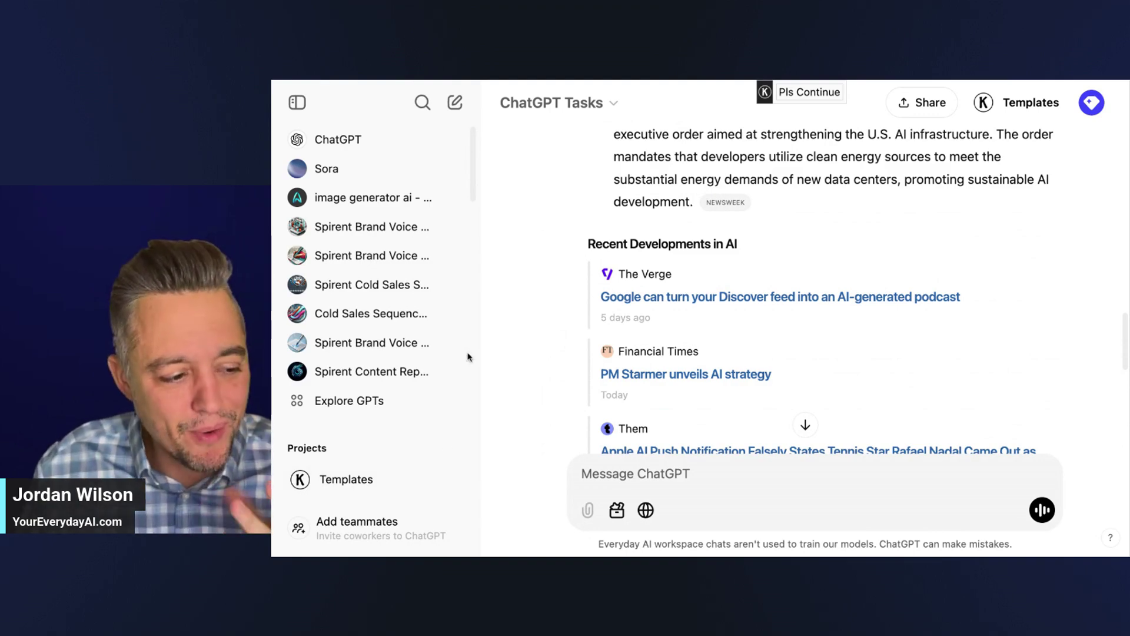
pyautogui.scroll(3, 825, 283)
pyautogui.scroll(3, 825, 283)
pyautogui.scroll(3, 824, 282)
pyautogui.scroll(5, 824, 283)
pyautogui.scroll(3, 824, 282)
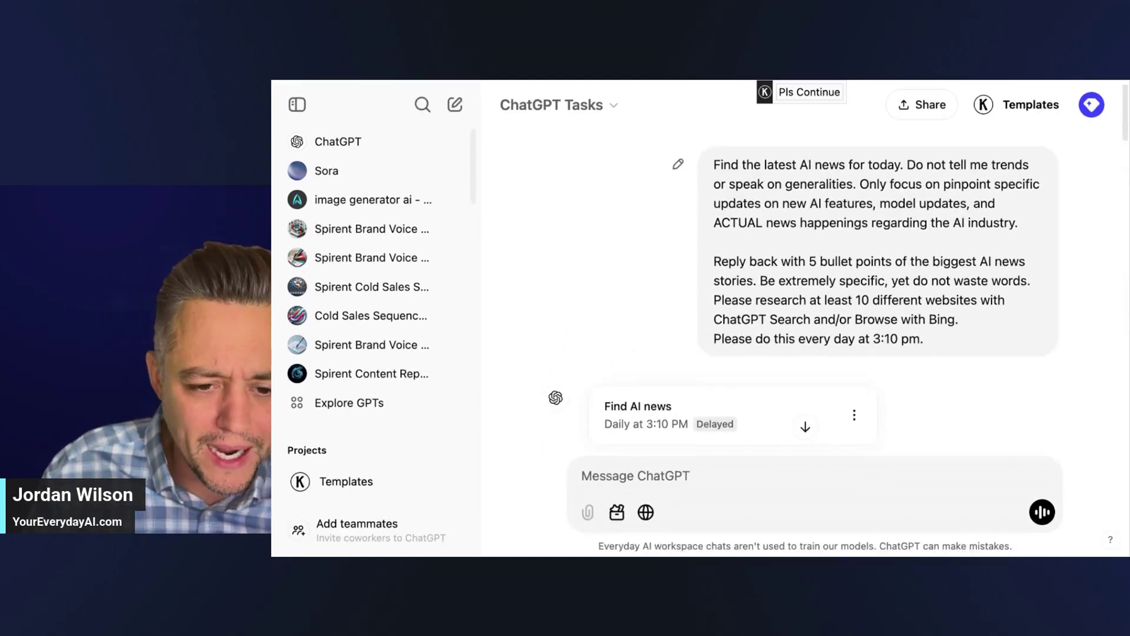
pyautogui.scroll(-10, 825, 295)
pyautogui.scroll(-10, 824, 294)
# Go to the Tasks page from the profile menu
pyautogui.scroll(-5, 824, 294)
pyautogui.click(1093, 103)
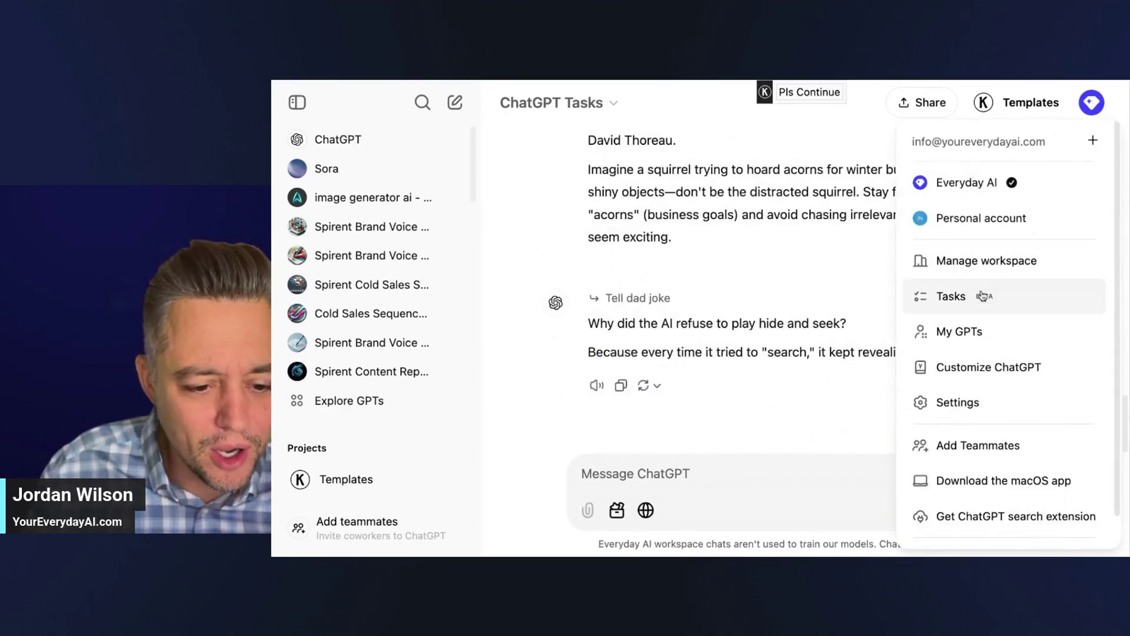
pyautogui.click(973, 289)
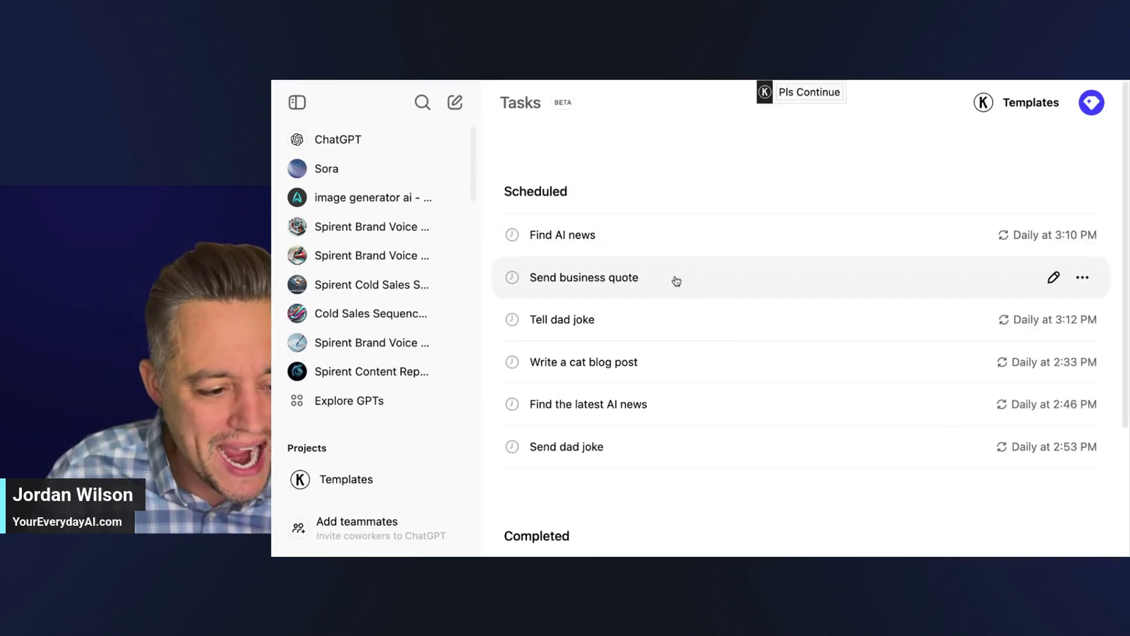
pyautogui.click(677, 281)
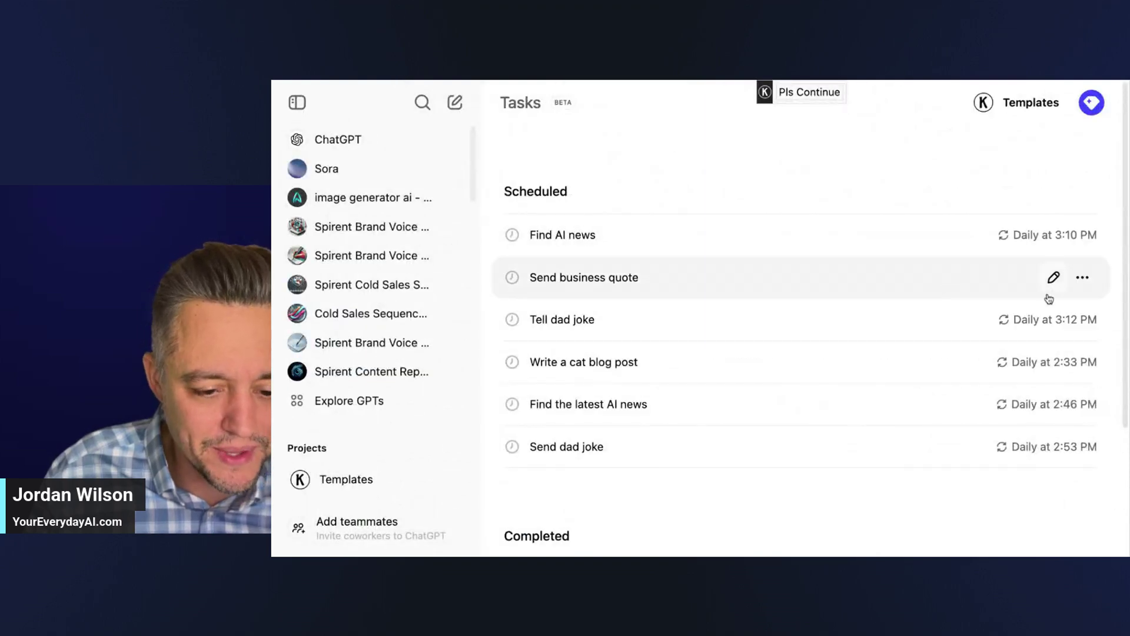
# Open the Send business quote task editor, cancel unchanged, and collapse the sidebar
pyautogui.click(1052, 276)
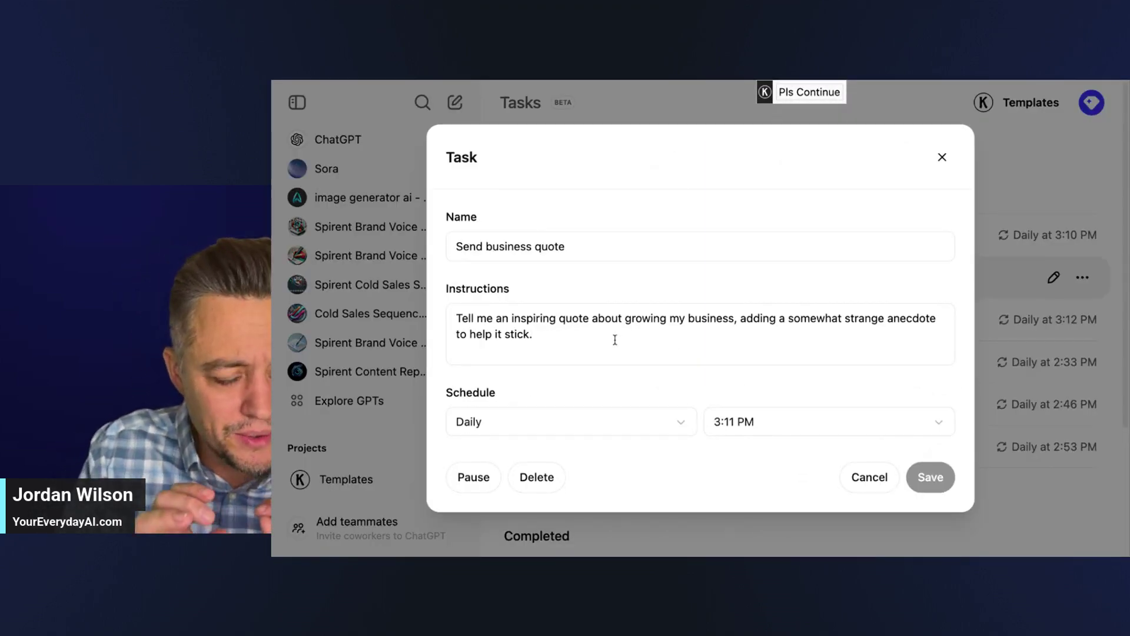
pyautogui.click(865, 488)
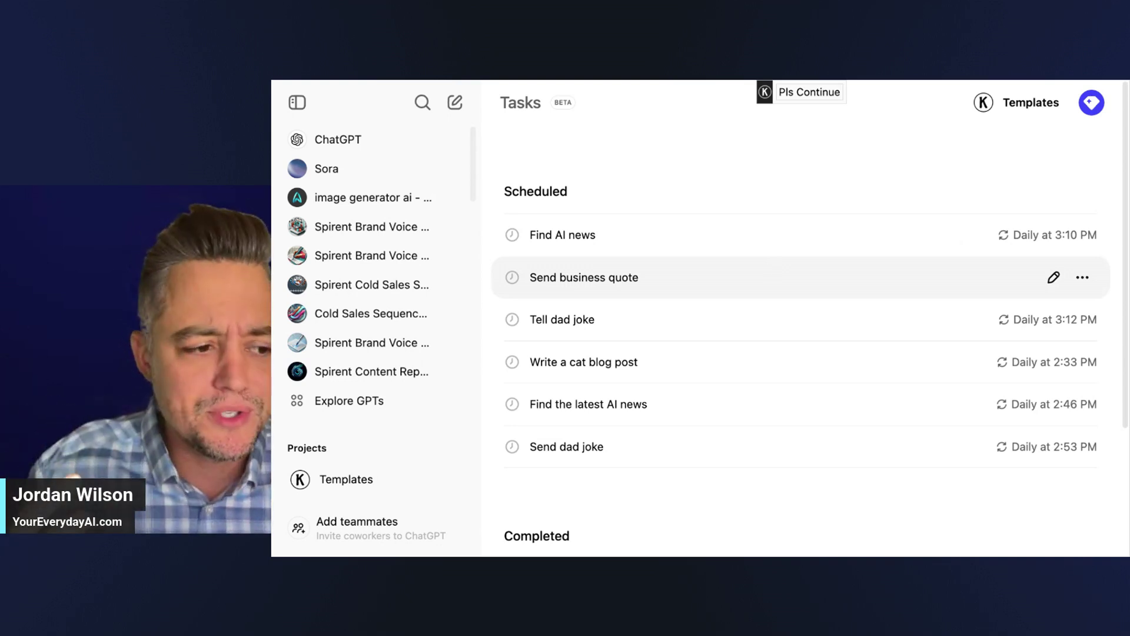
pyautogui.click(298, 102)
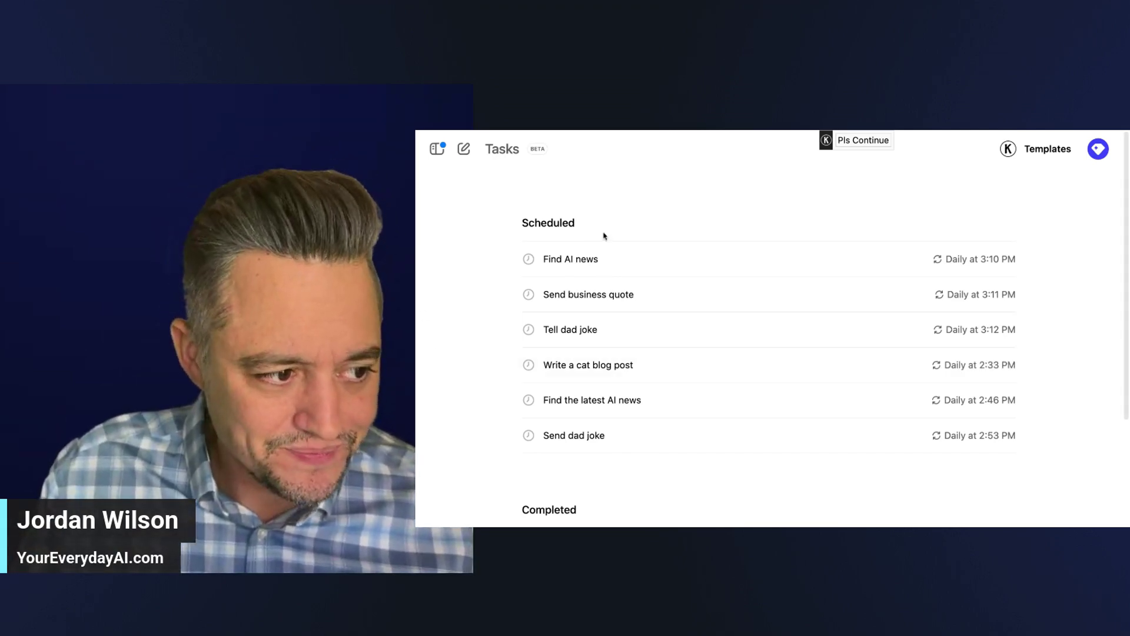
# Start a new chat, open project test2, and confirm GPT-4o with scheduled tasks is unavailable there
pyautogui.click(465, 149)
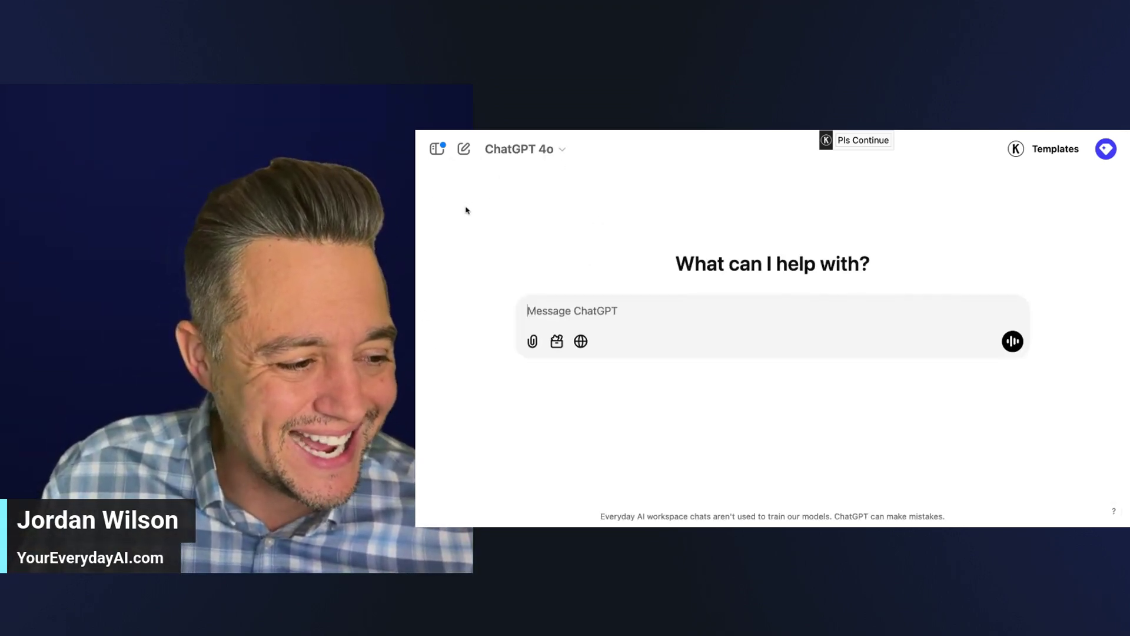
pyautogui.click(437, 148)
pyautogui.scroll(-2, 508, 449)
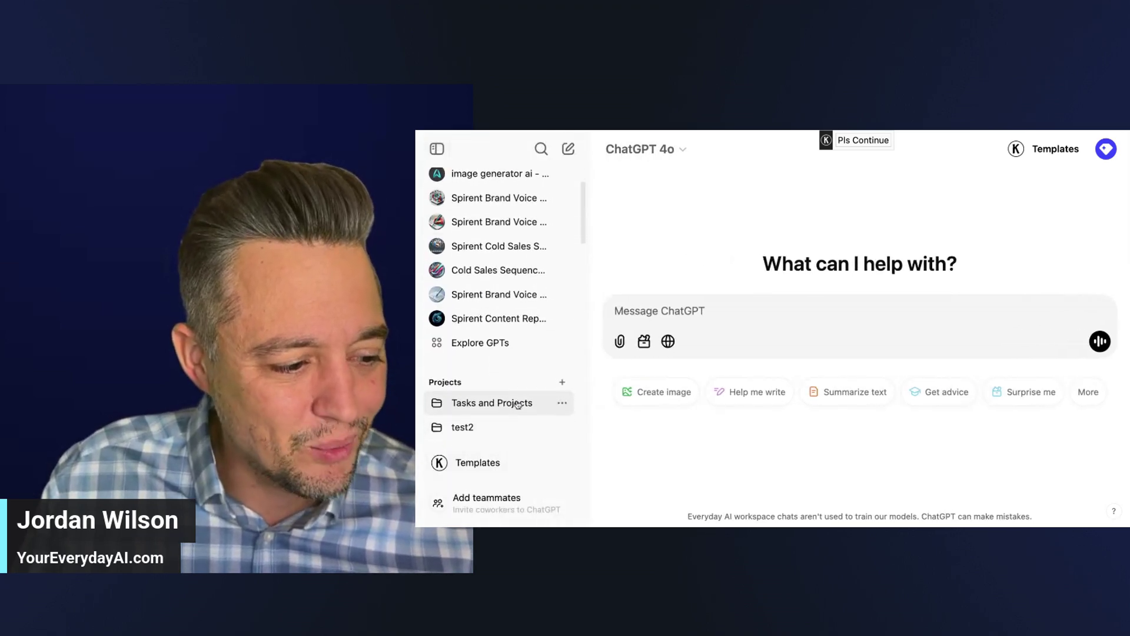
pyautogui.click(495, 424)
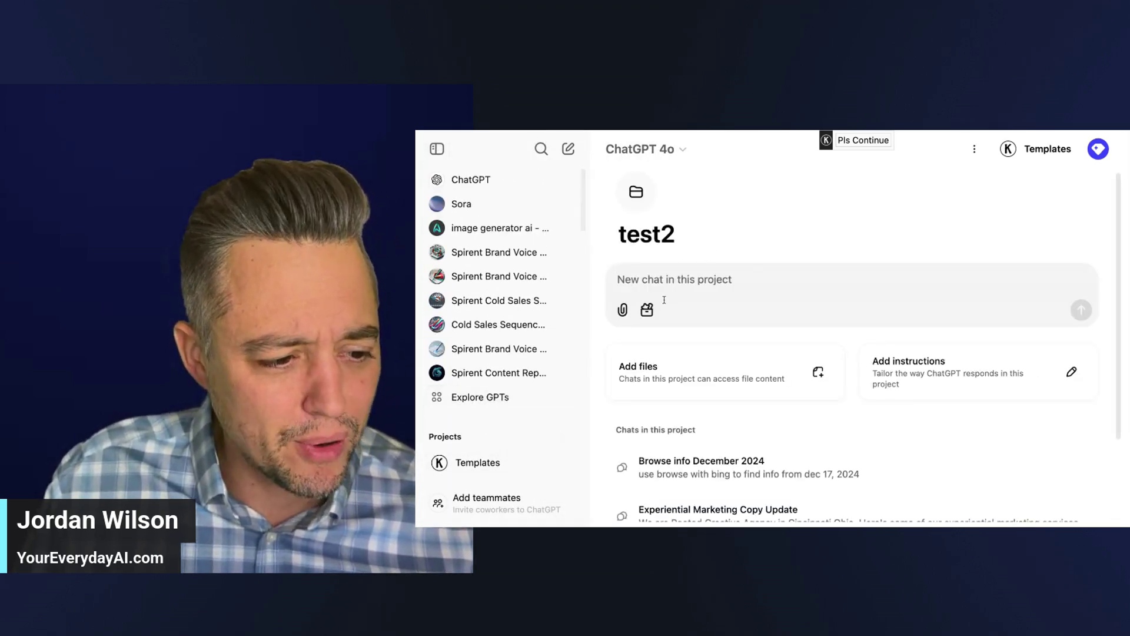
pyautogui.click(682, 150)
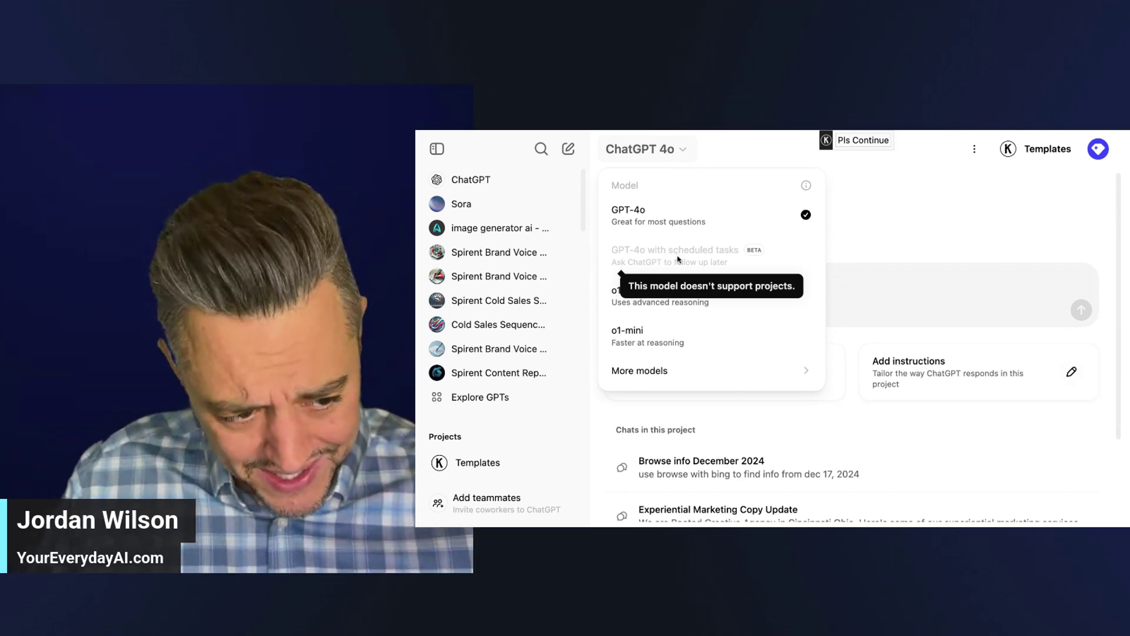
pyautogui.click(924, 256)
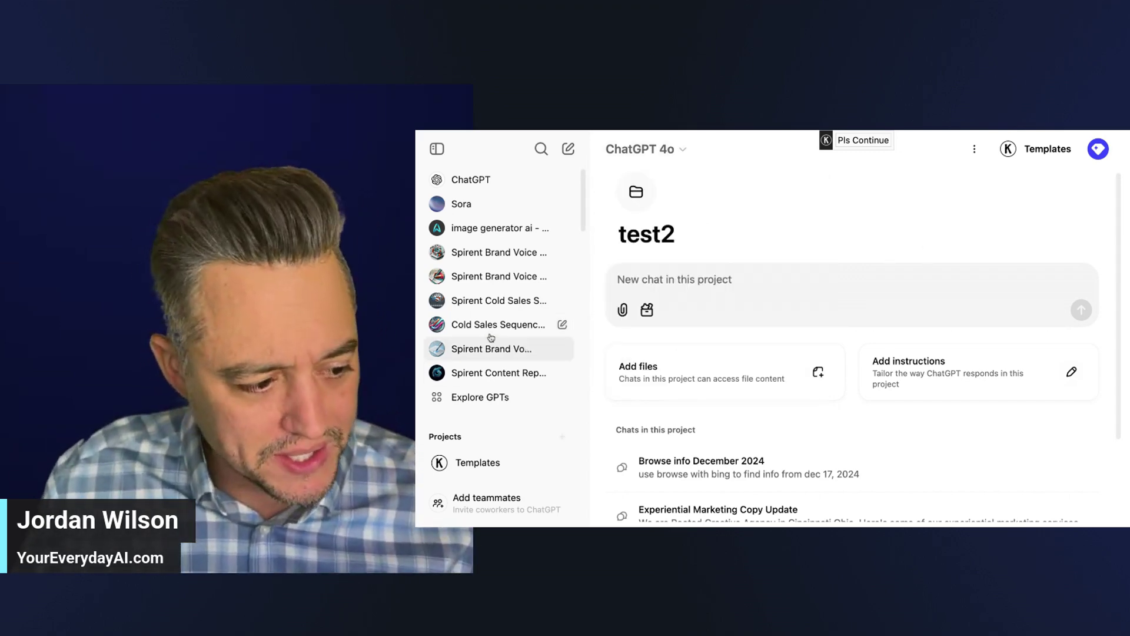
pyautogui.scroll(-3, 493, 339)
# Scroll down the test2 project page
pyautogui.scroll(-3, 479, 382)
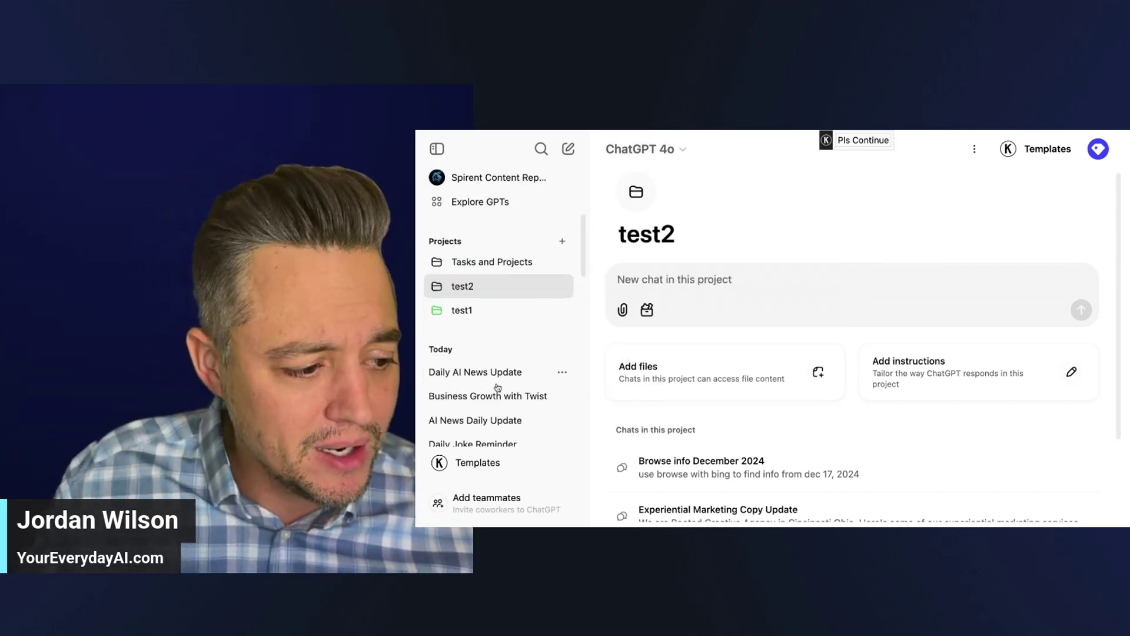